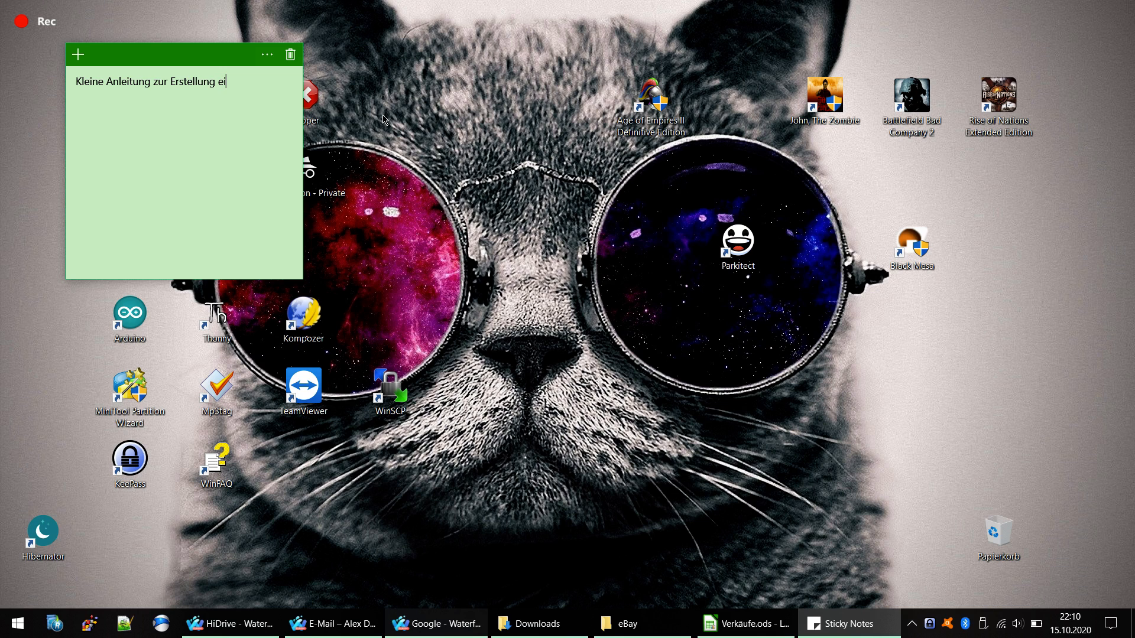
Complete the sticky note "Kleine Anleitung zur Erstellung eines Windows Installationsmediums..." and clear its text
type("ng eines Windows Installationsm")
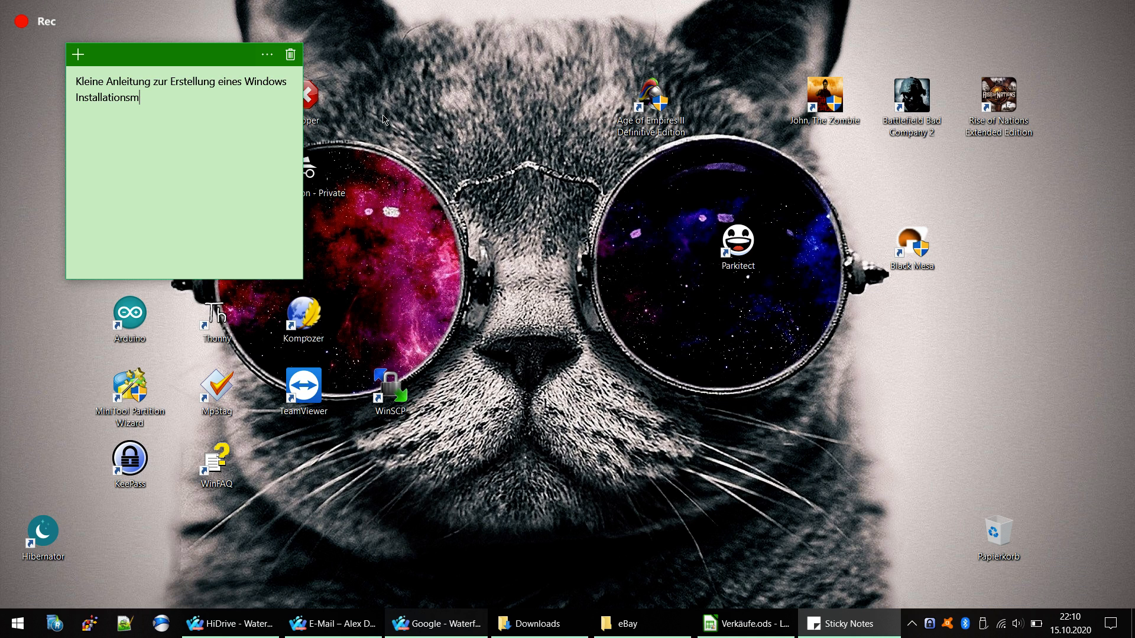
type("ediums...")
key("ctrl+a")
key("BackSpace")
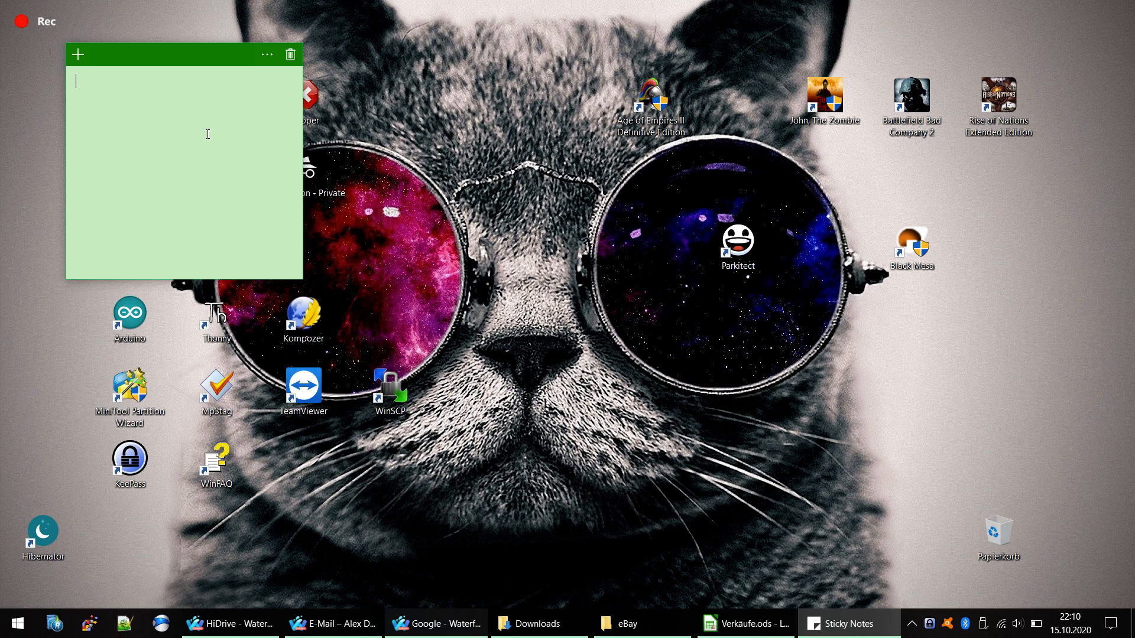
Write "Erst einmal die Software für diesen Fall downloaden..." in the sticky note and clear it
type("Erst einmal die Software für d")
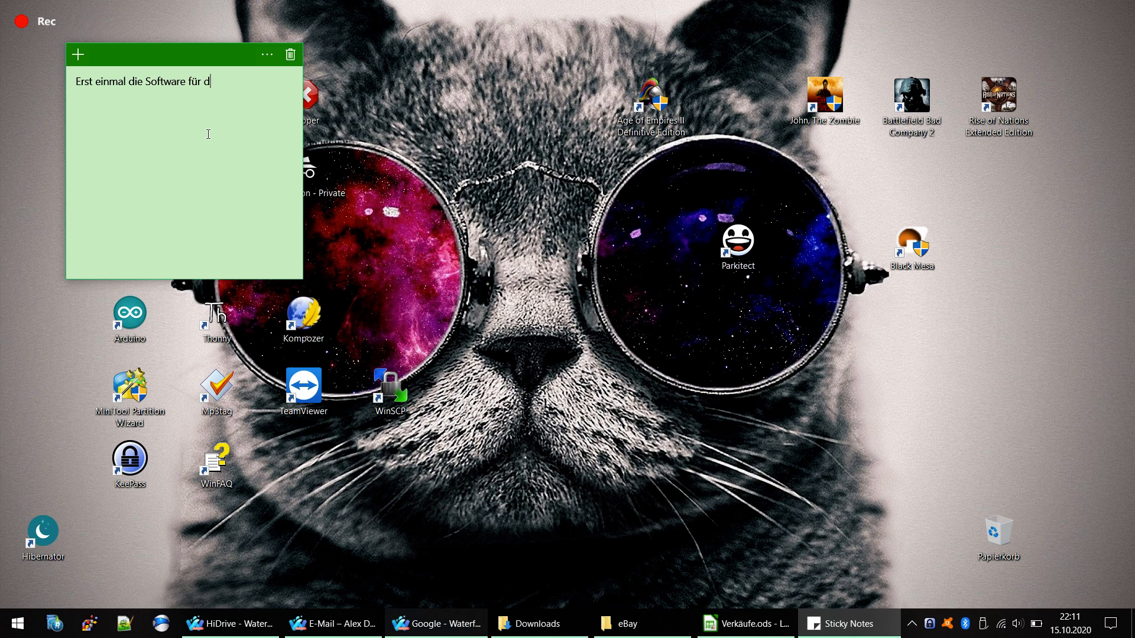
type("iesen Fall downloaden...")
key("ctrl+a")
key("BackSpace")
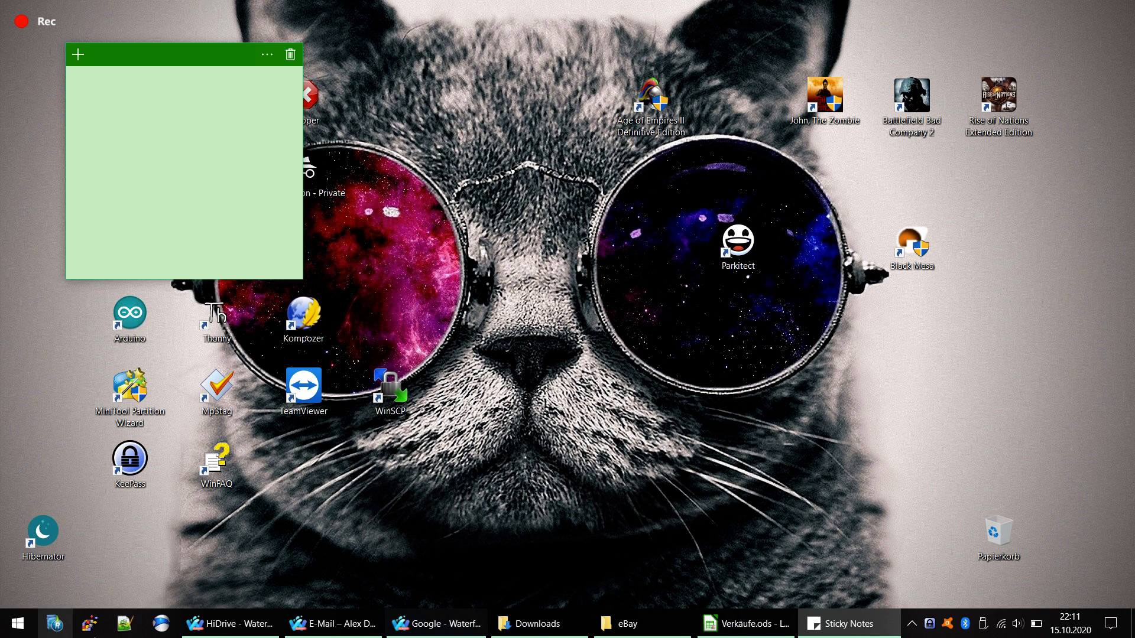
Switch to the Waterfox window with Google, search for "Rufus" and open the official Rufus website
left_click(438, 624)
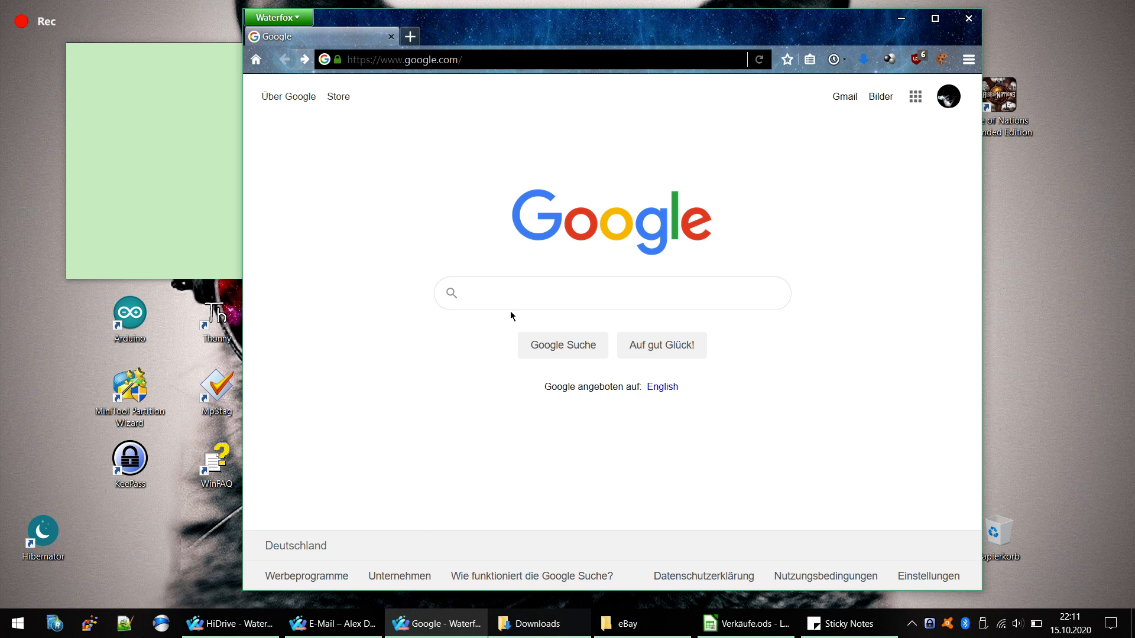
type("Rufus")
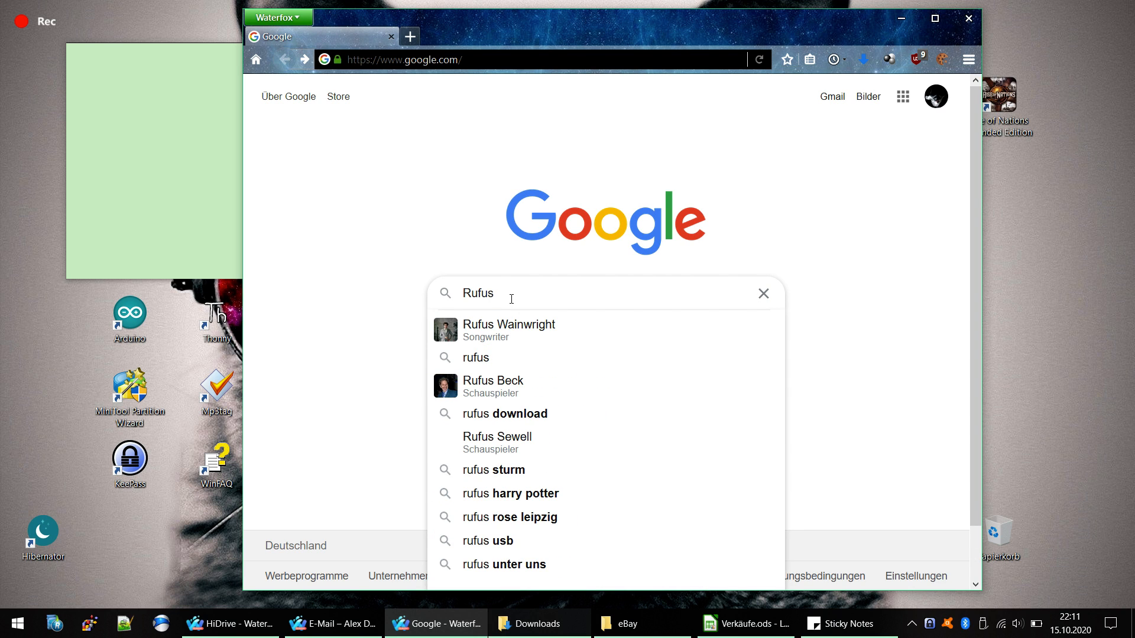
key("Return")
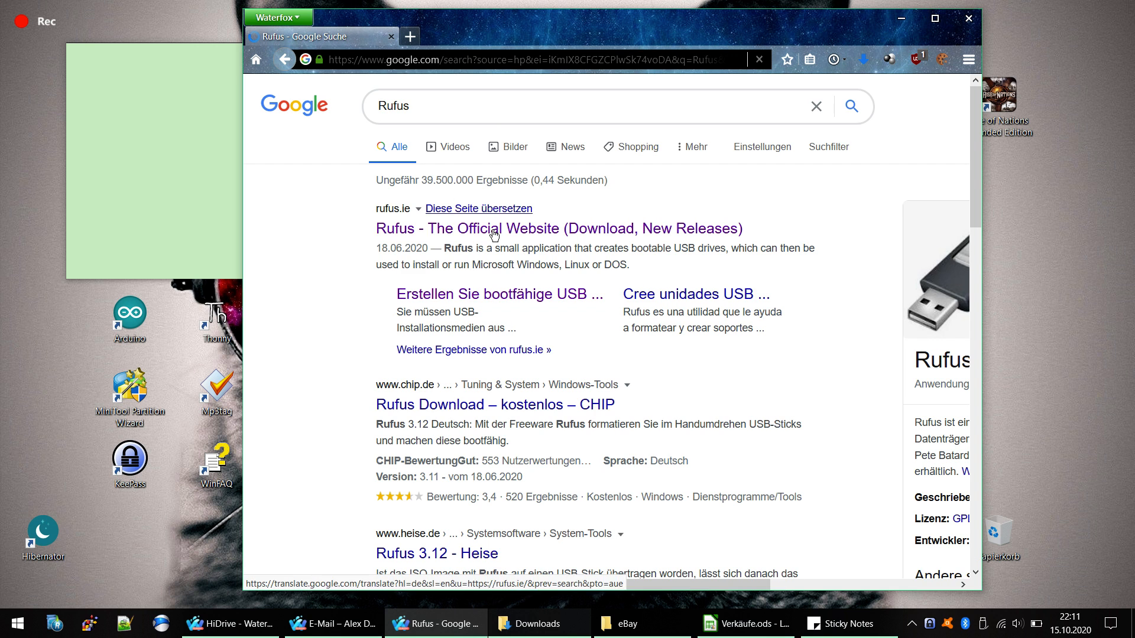
left_click(494, 234)
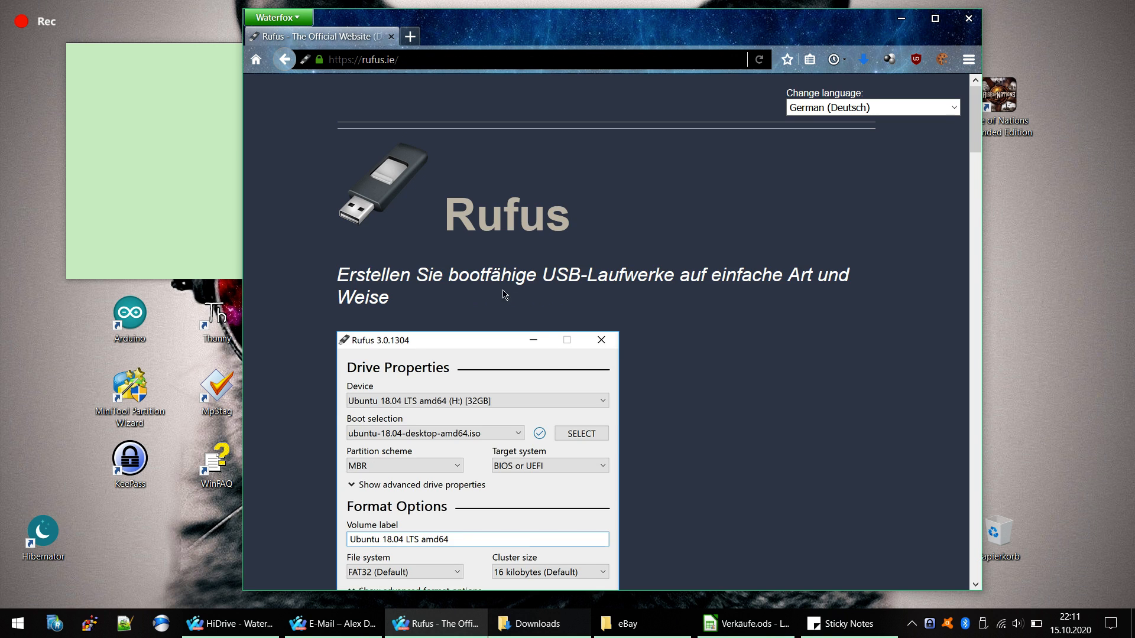
Download the standard Rufus 3.12 version and save it in the Downloads folder as rufus-3.12
scroll(504, 294, "down", 10)
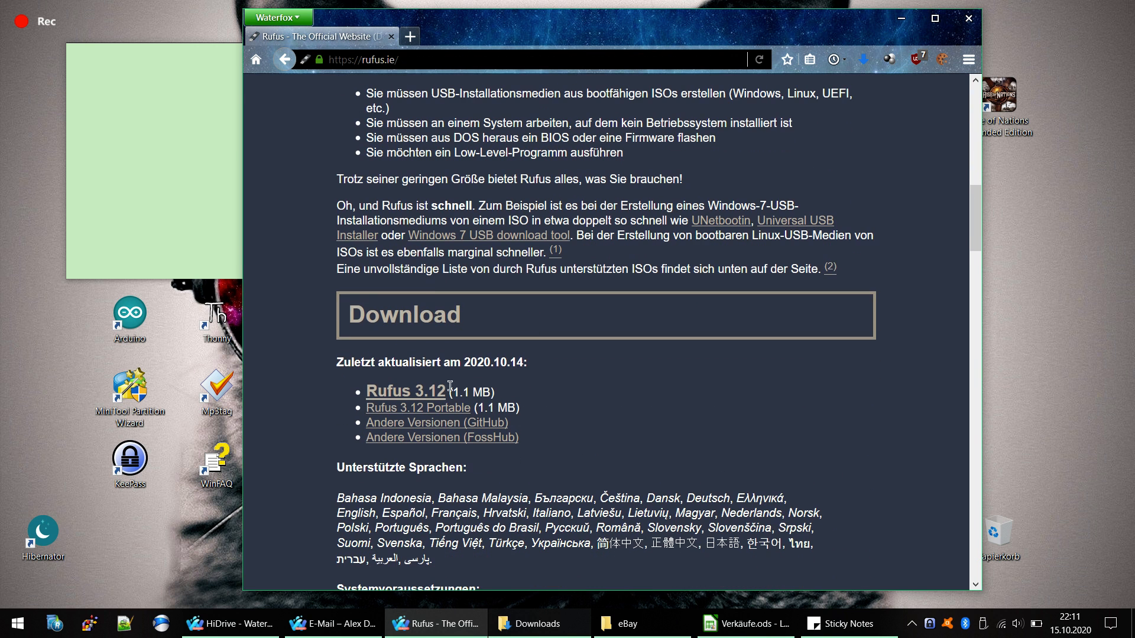
left_click(401, 393)
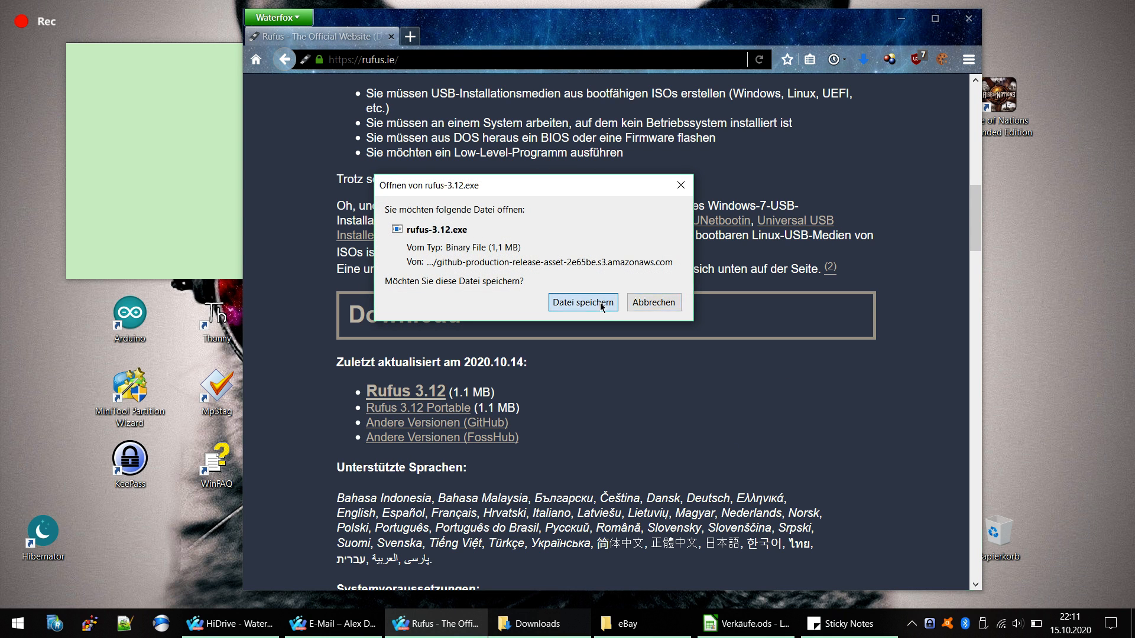
left_click(602, 305)
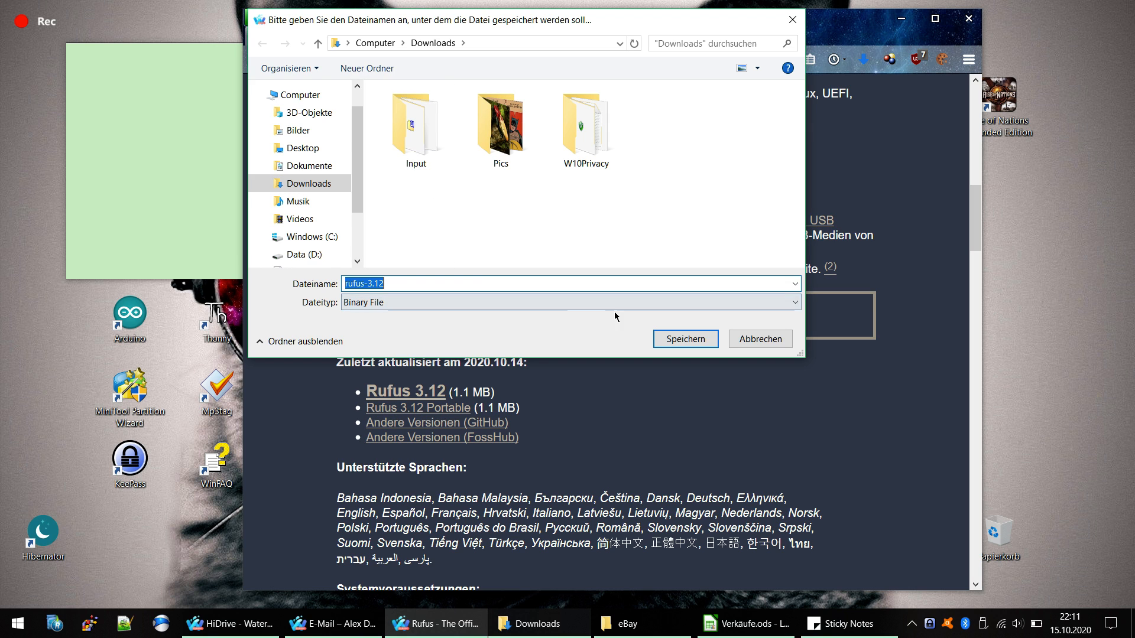
left_click(681, 338)
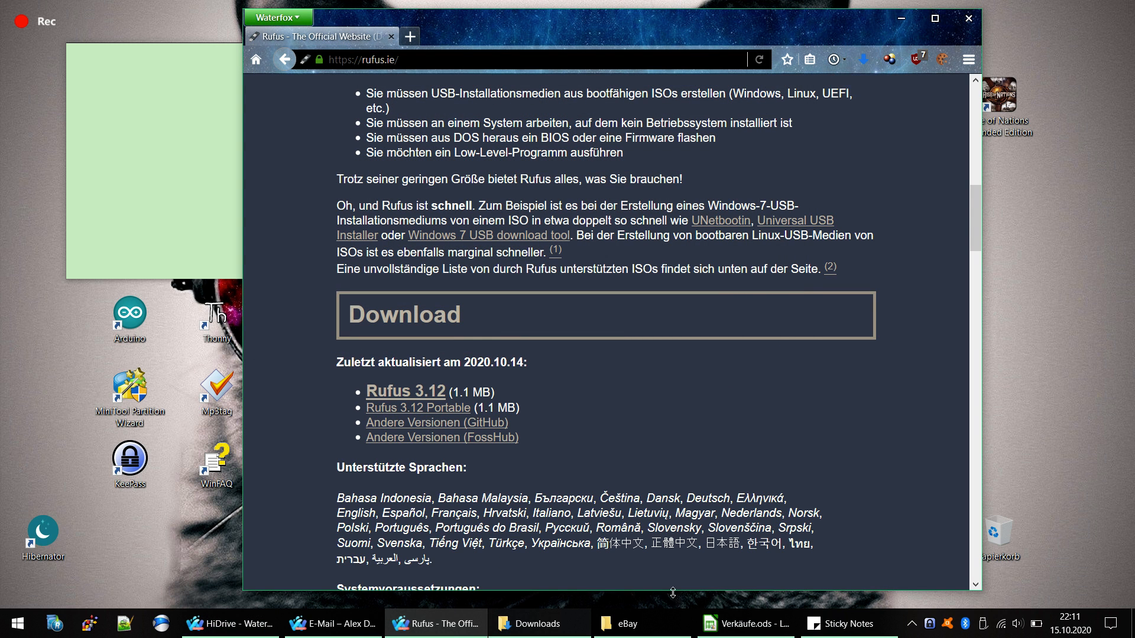
Launch rufus-3.12 from the Downloads folder and allow it to run with administrator rights
left_click(541, 623)
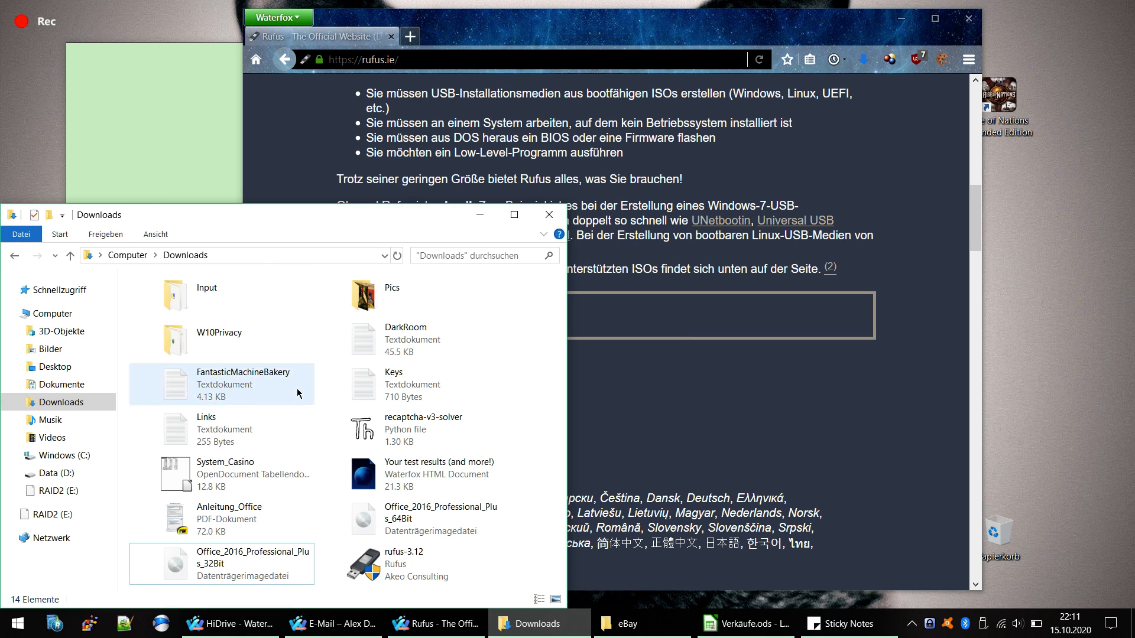
double_click(422, 560)
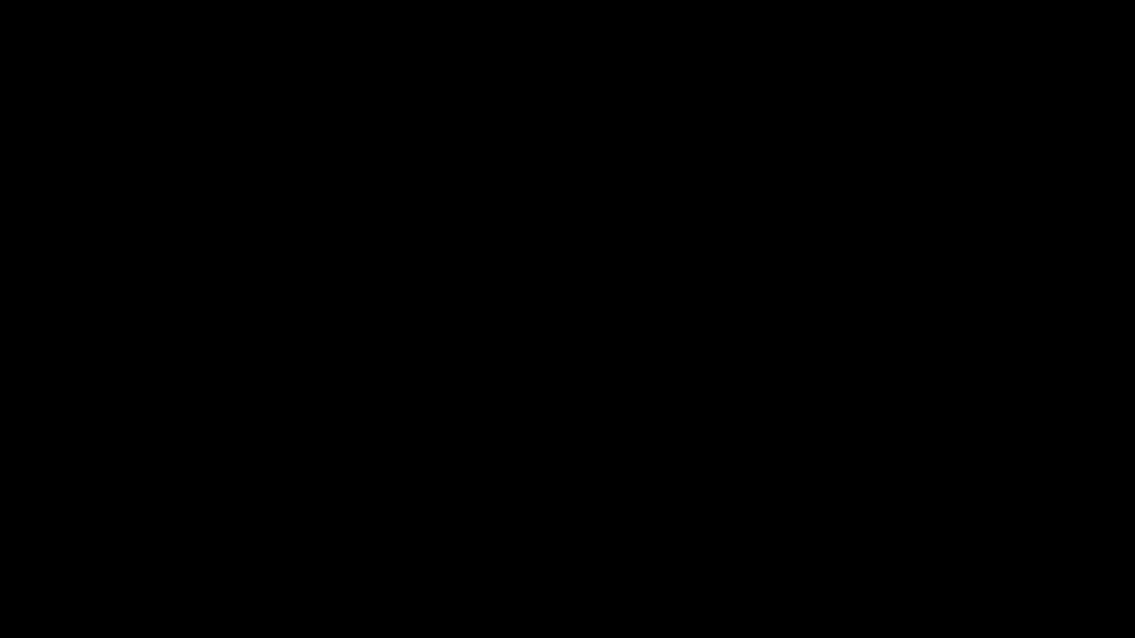
key("alt+j")
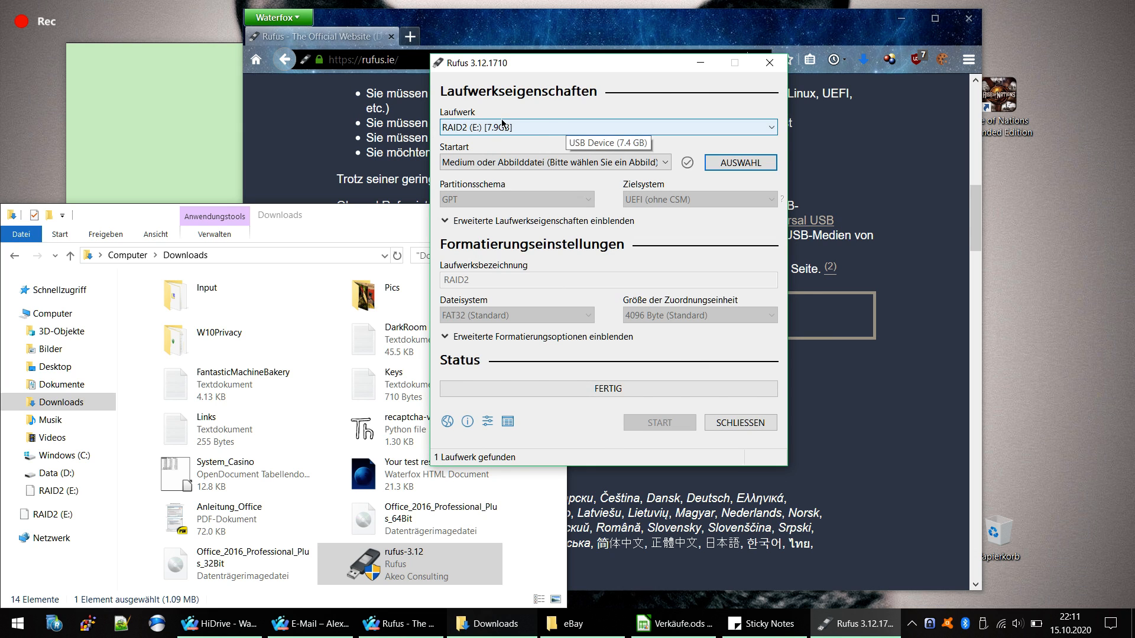
Write "Stick sollte schon eingesteckt sein oder jetzt halt..." in the sticky note and clear it
left_click(210, 76)
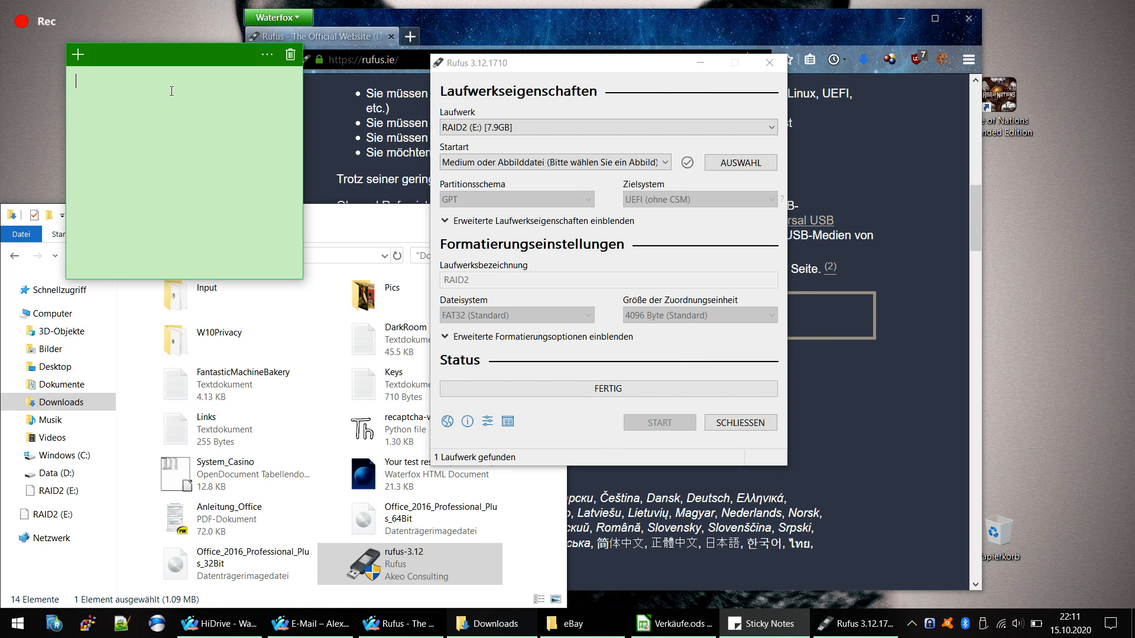
type("Stick sollte schon eingesteckt w")
key("BackSpace")
type("sein oder jetzt")
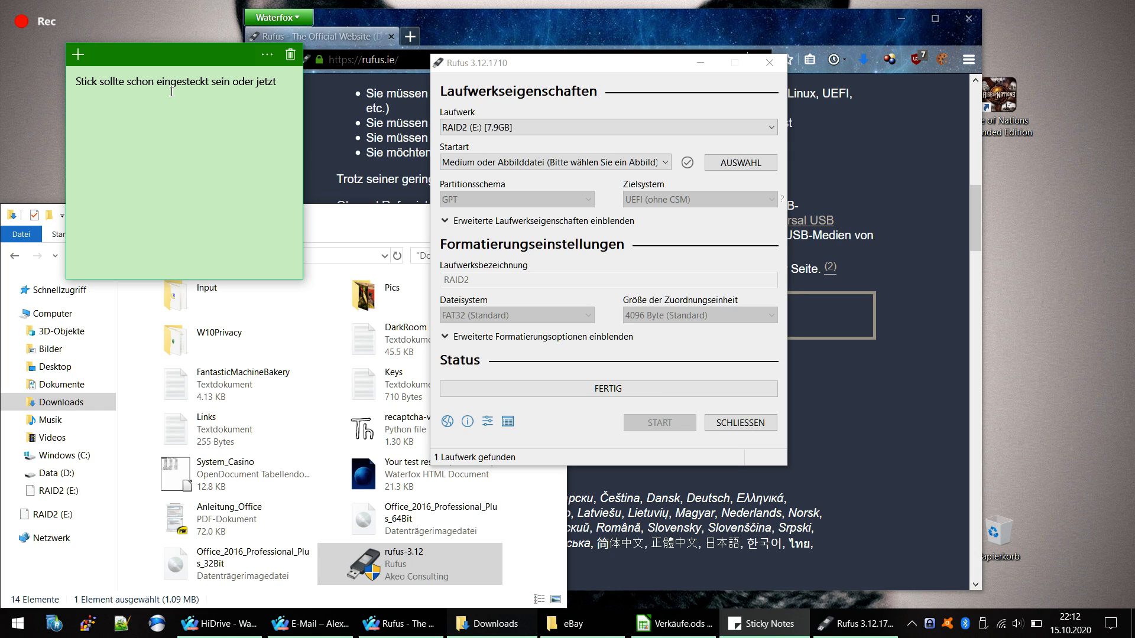
type(" halt...")
key("ctrl+a")
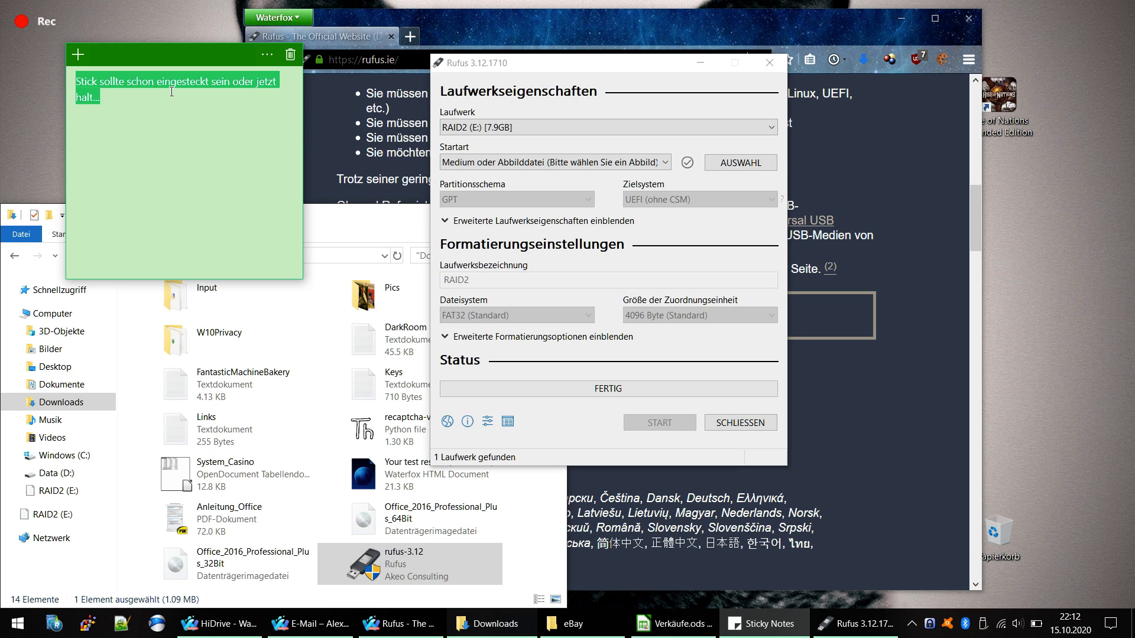
key("BackSpace")
Select RAID2 (E:) as the target drive in Rufus and keep the boot selection on disk or image file
left_click(537, 121)
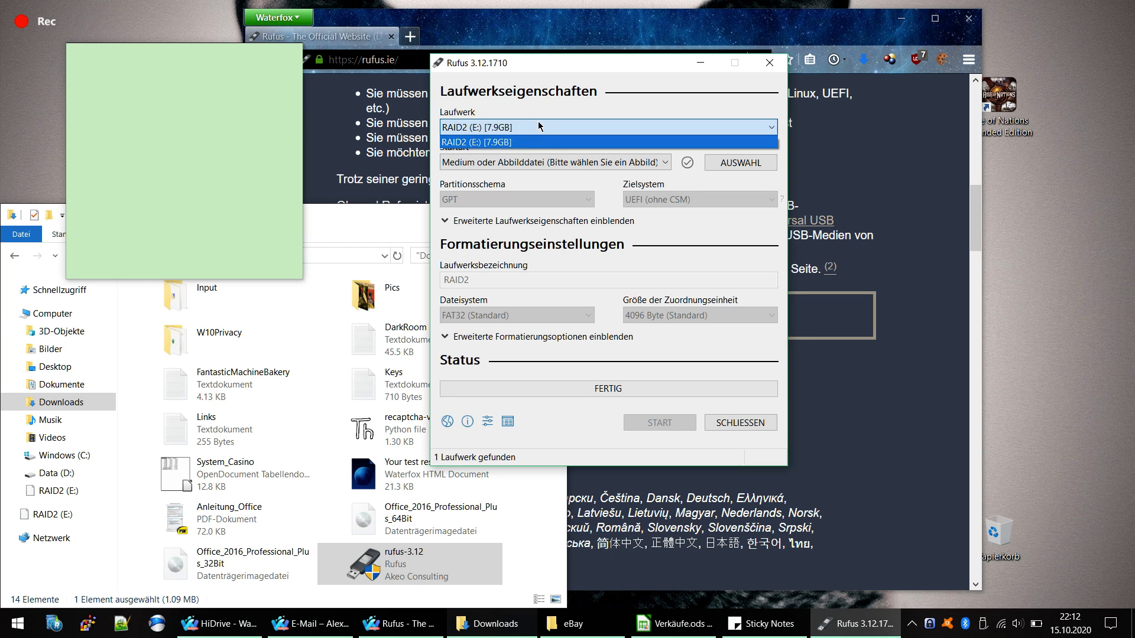
left_click(503, 147)
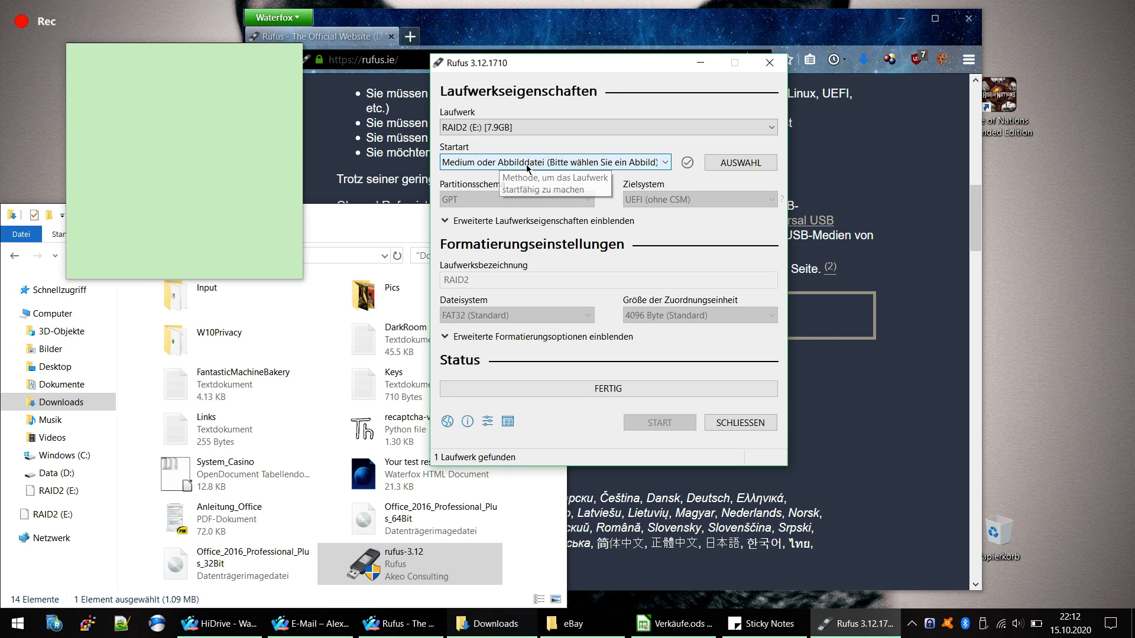
left_click(665, 164)
left_click(665, 164)
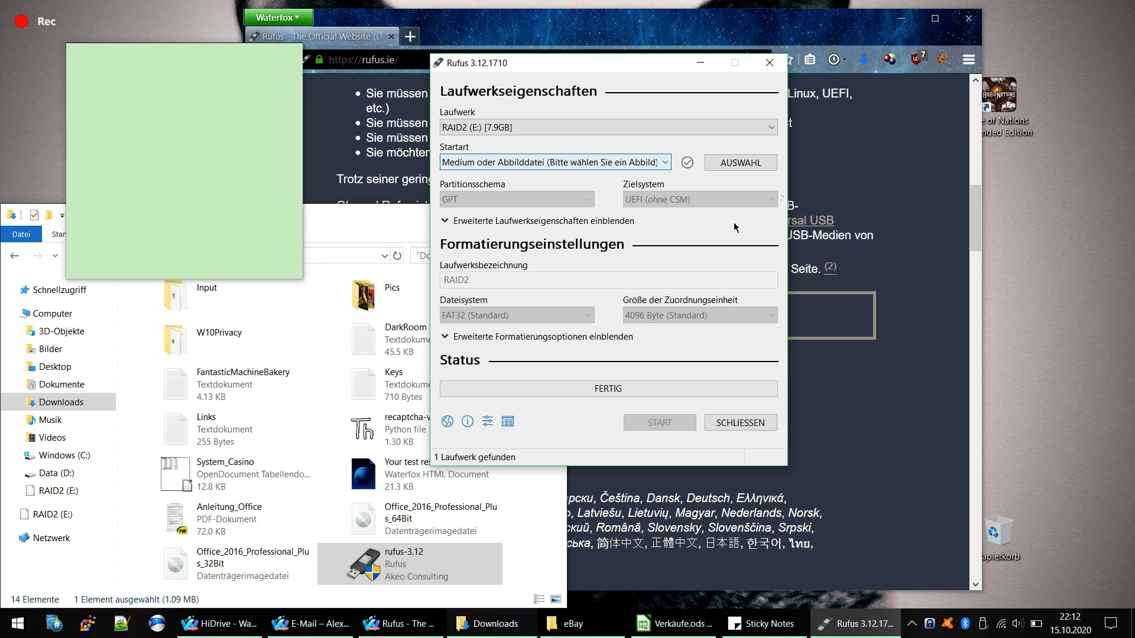
Load the Win10_2004_German_x64 image from the ISOs folder on drive D: as the boot image
left_click(754, 168)
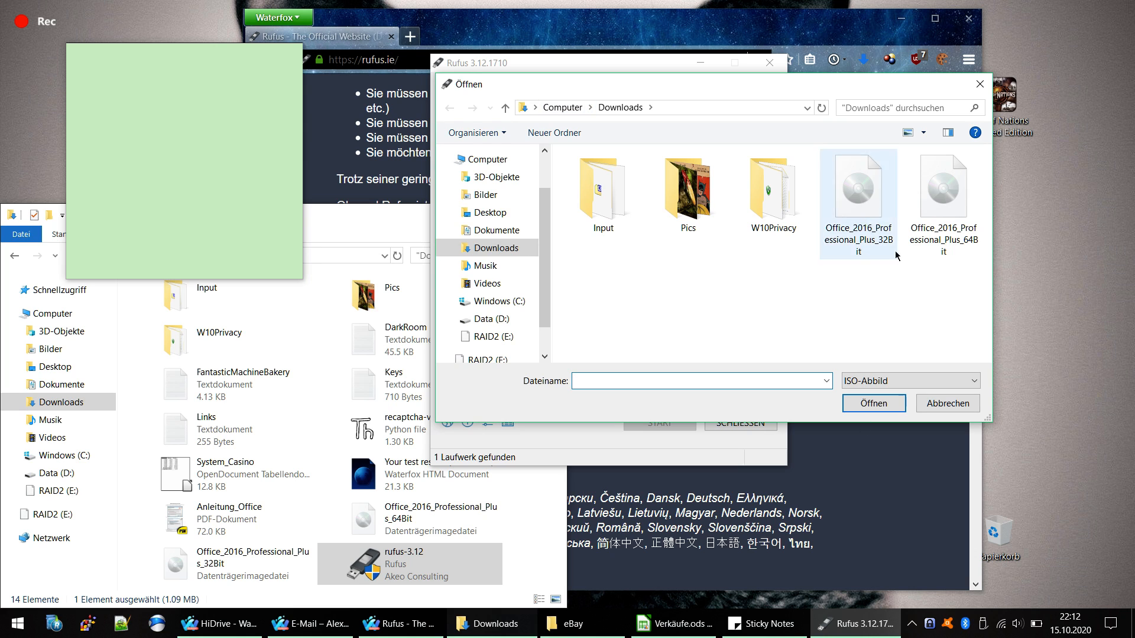
left_click(496, 319)
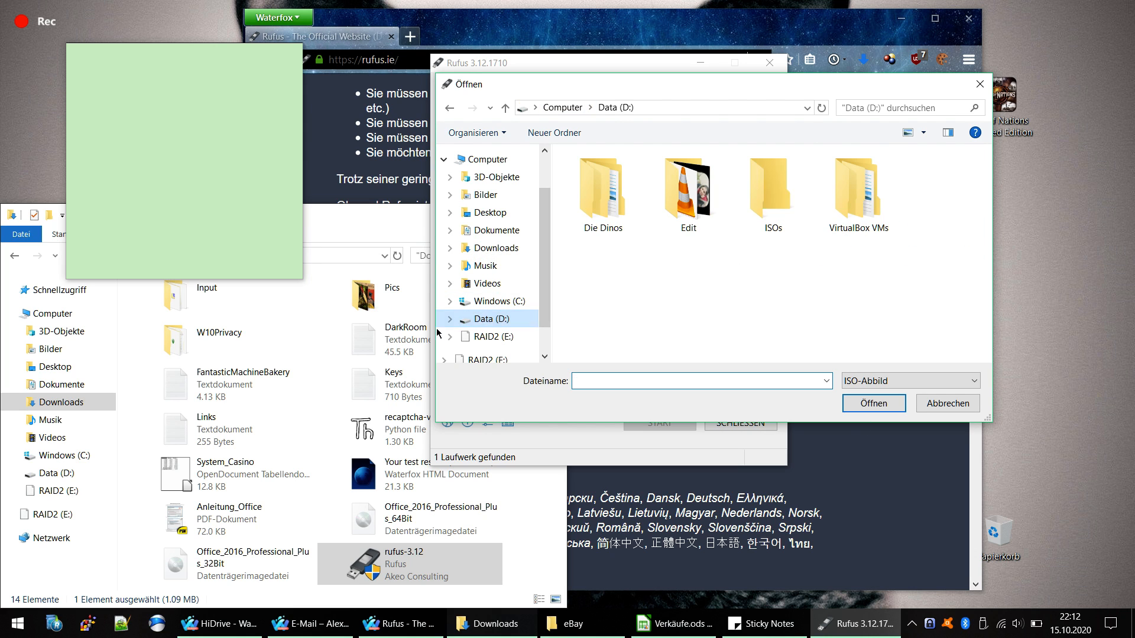
double_click(760, 222)
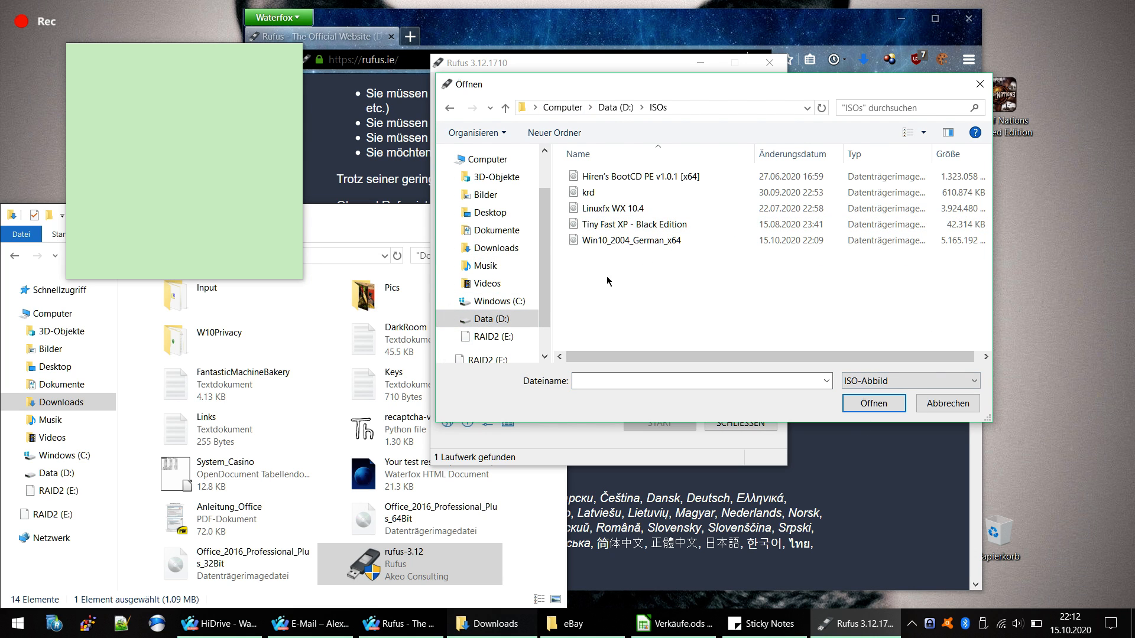
left_click(599, 244)
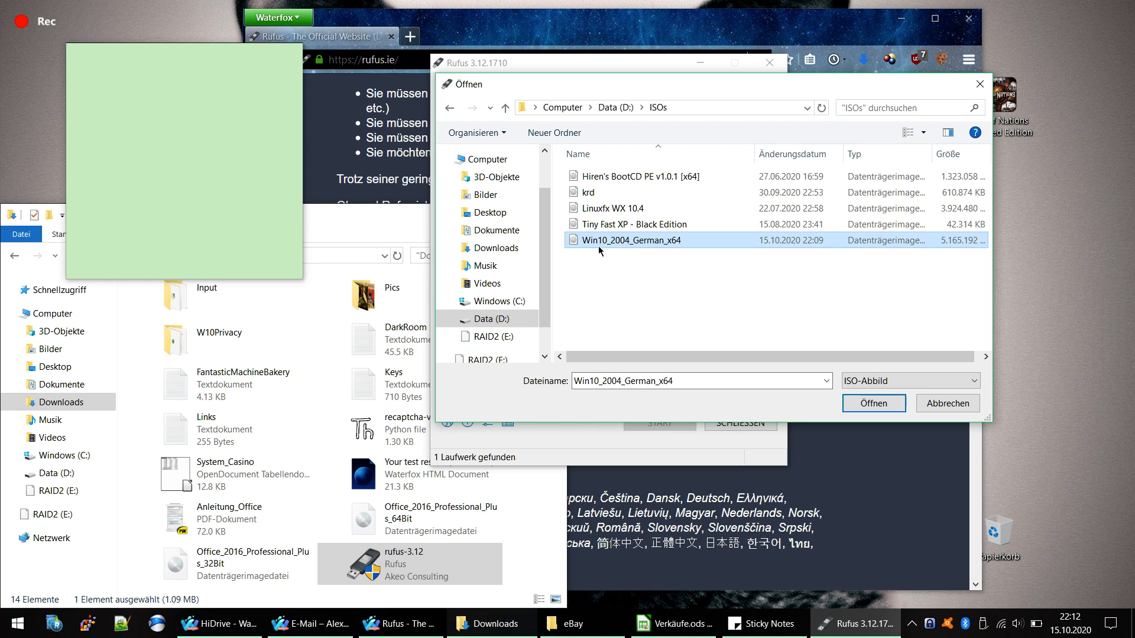
left_click(873, 403)
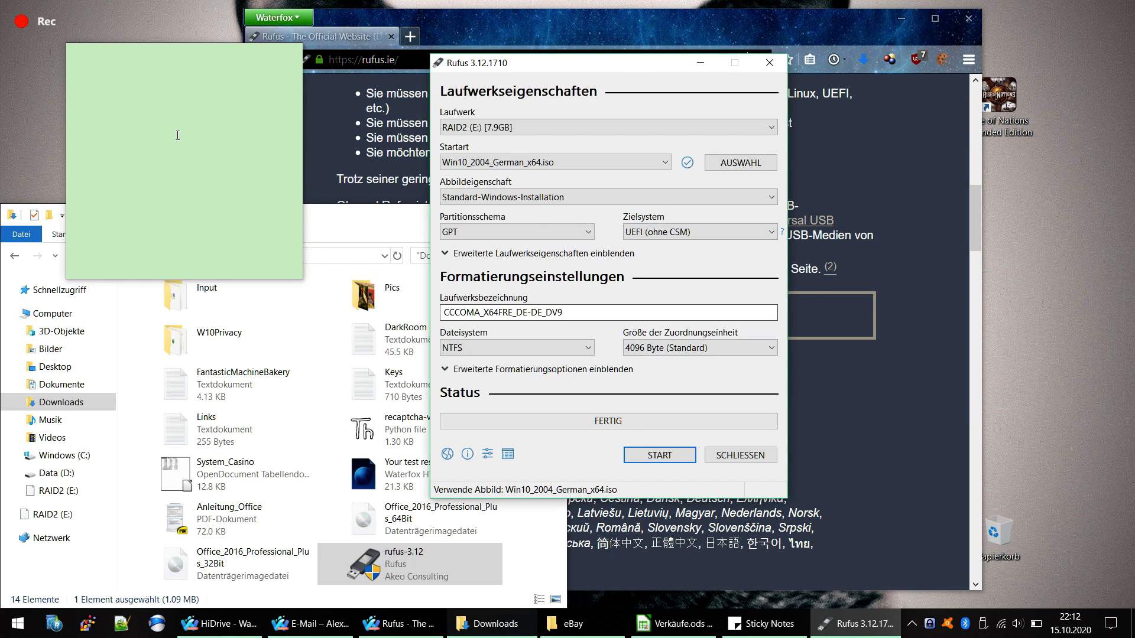
Write "Nun haben wir uns die ISO ausgewählt die auf diesen Stick soll, in unseren Fall Windows 10.." in the sticky note
left_click(175, 102)
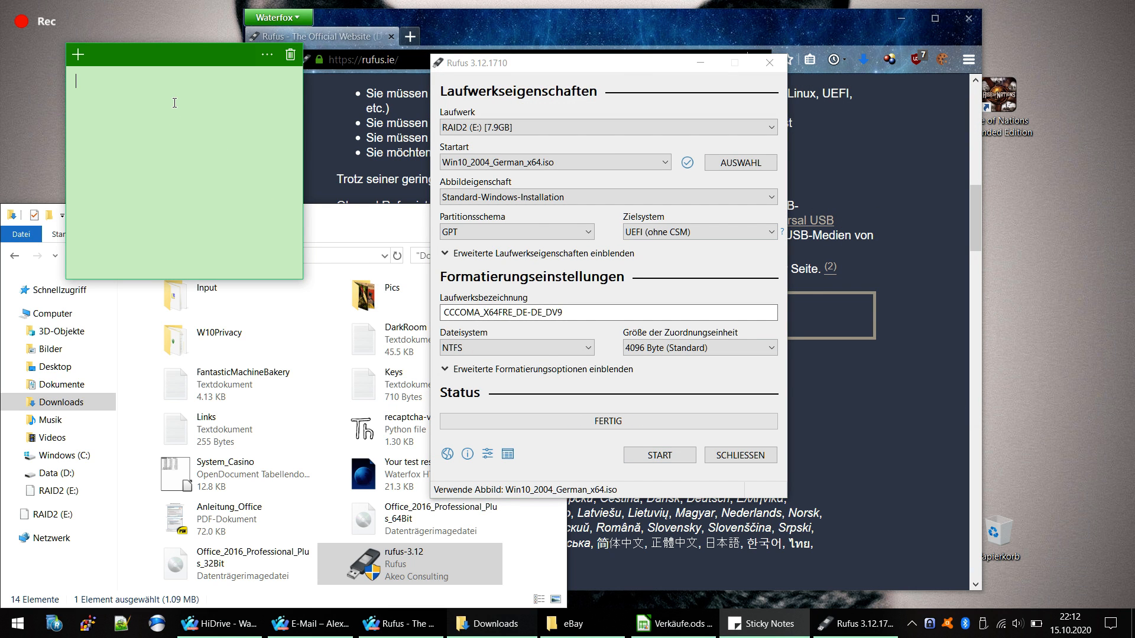
type("Nun haben wir uns d")
type("as")
key("BackSpace")
key("BackSpace")
key("BackSpace")
type("e ISO aus")
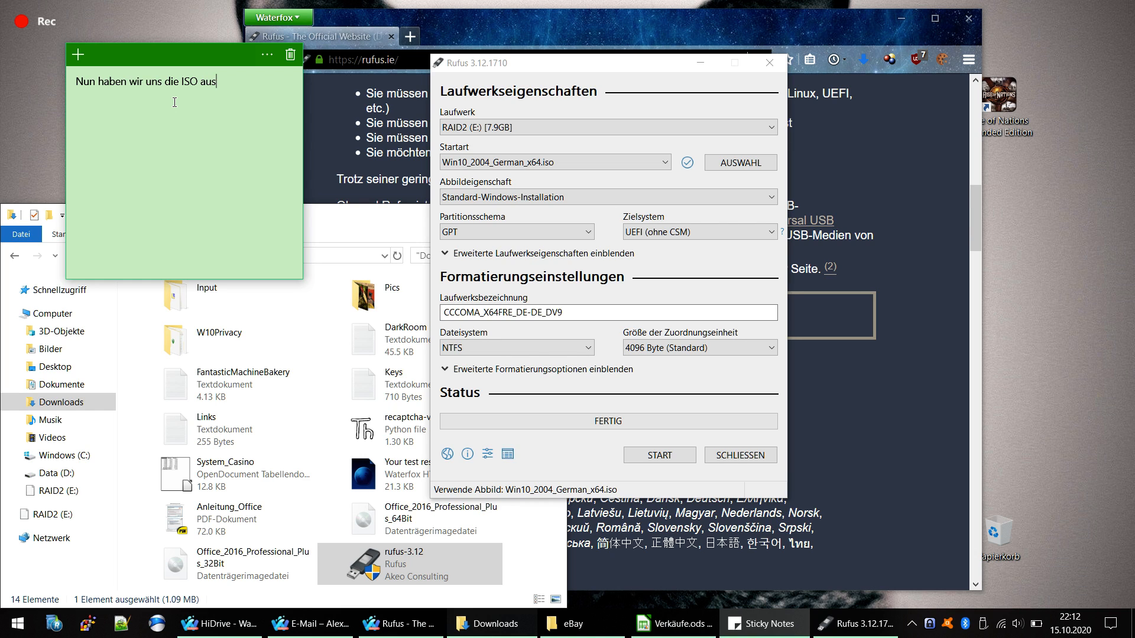
type("gewählt die auf diesen Stic")
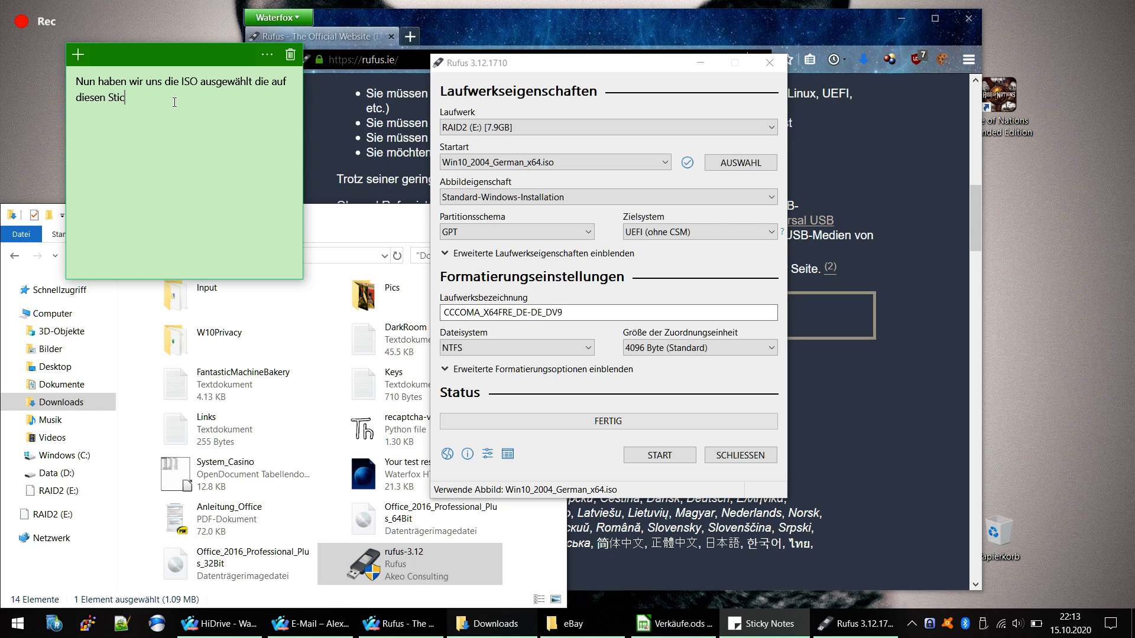
type("k soll, in unseren Fall Windows 10..")
Replace the note text with "Dies geht auch mit sämtlichen Linux Distris..." and clear the note
key("ctrl+a")
type("Di")
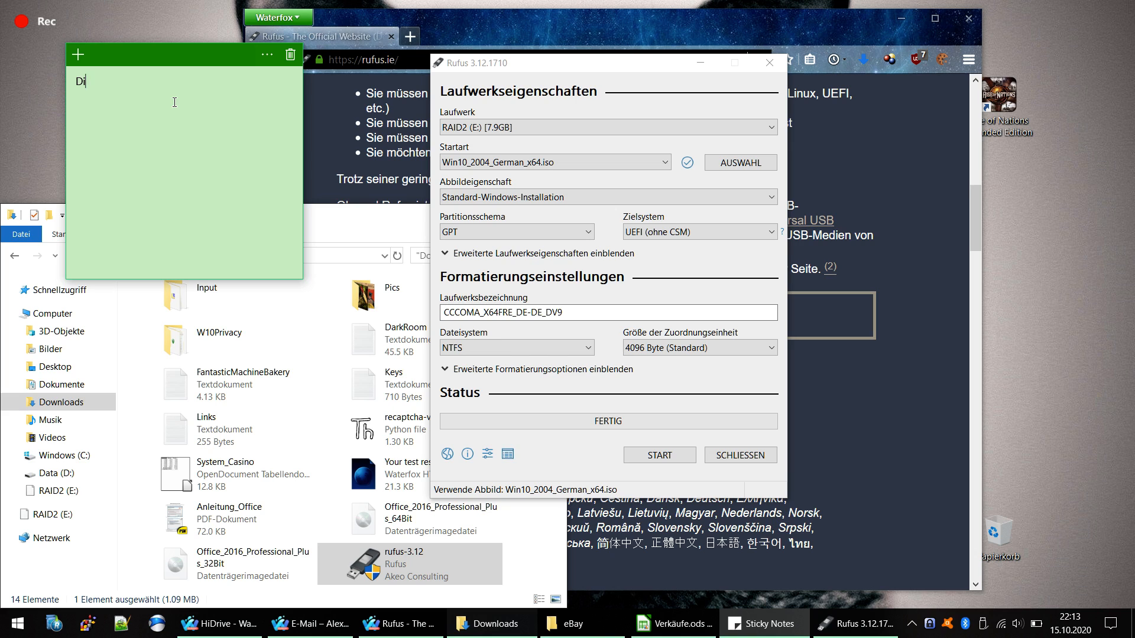
type("es geht auch mit sämtlichen Linux ")
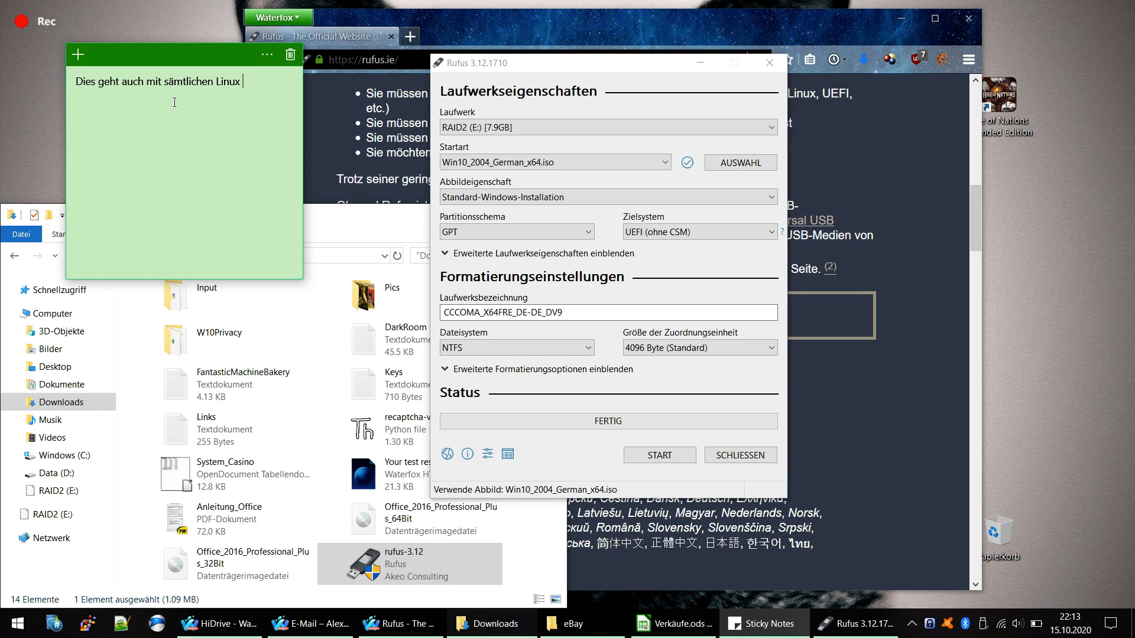
type("Distris...")
key("ctrl+a")
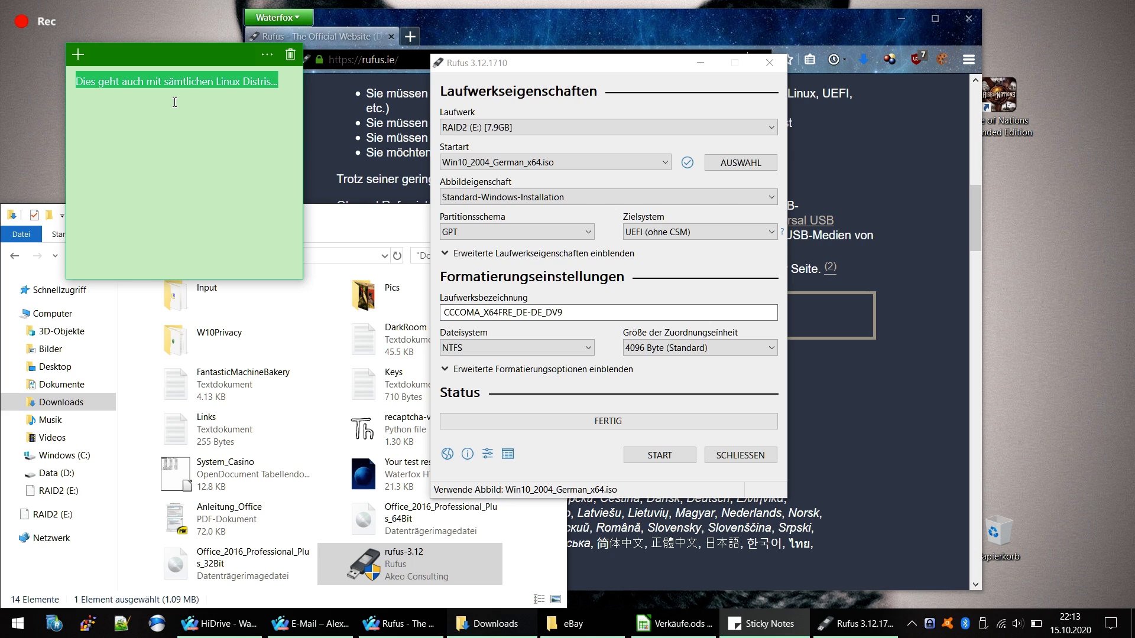
key("BackSpace")
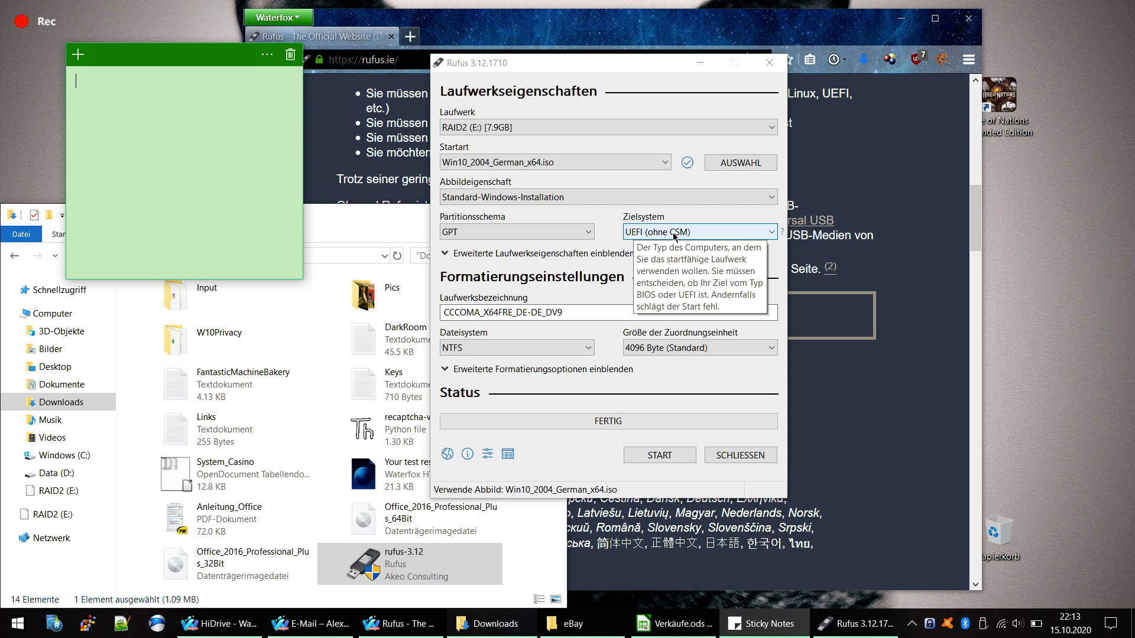
Switch the Rufus partition scheme to MBR and check the target system options offered for it
left_click(535, 235)
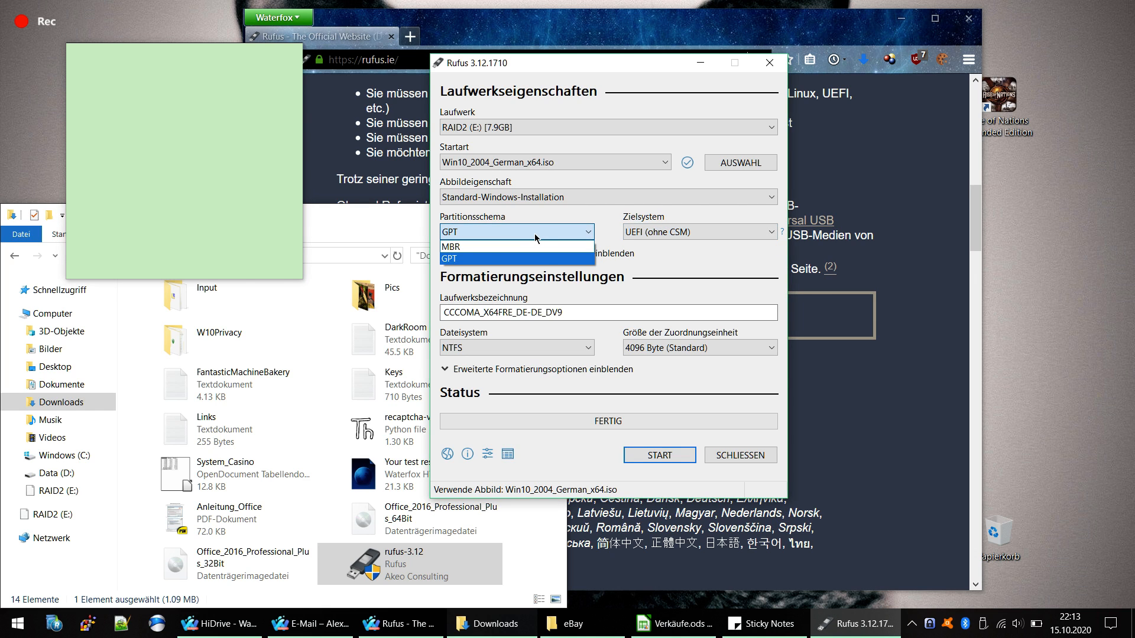
left_click(527, 245)
left_click(637, 236)
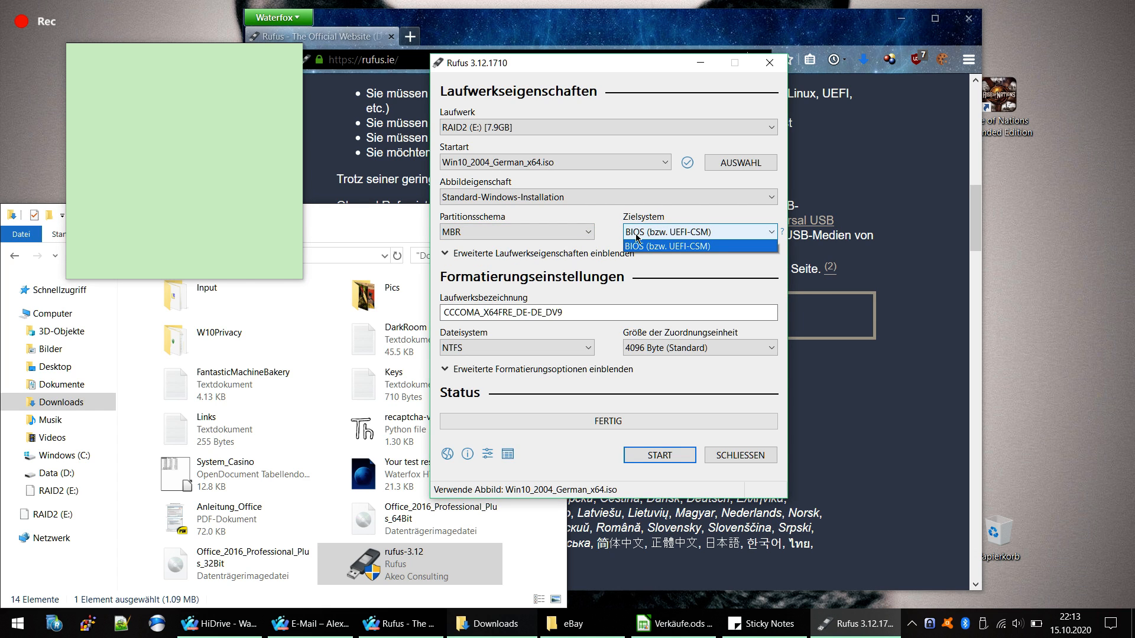
left_click(637, 237)
Write "MBR für alte Maschinen ohne UEFI Bios" in the sticky note
left_click(190, 93)
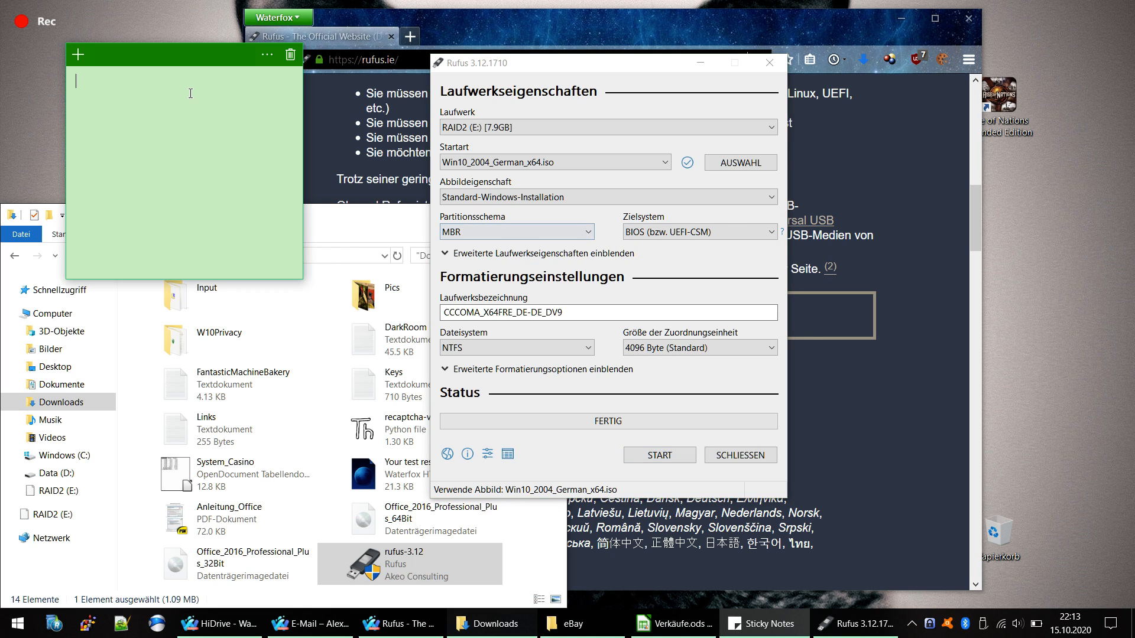
type("MBR für alte Maschinen ohne")
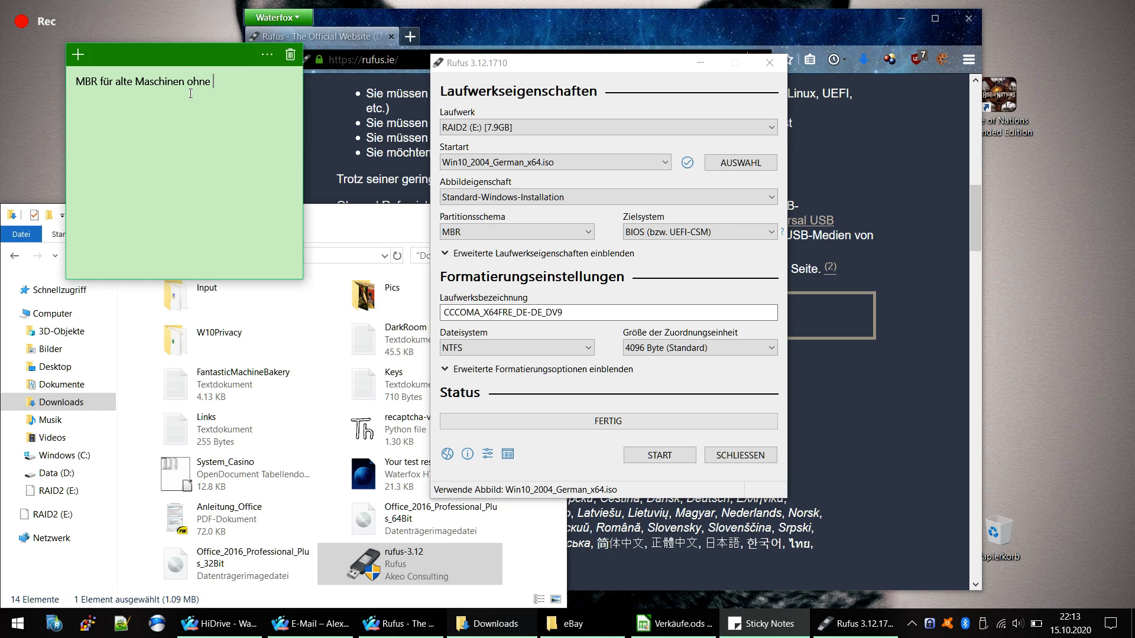
type("UEFI Bios")
Set the Rufus partition scheme to GPT and clear the sticky note
left_click(576, 234)
left_click(503, 260)
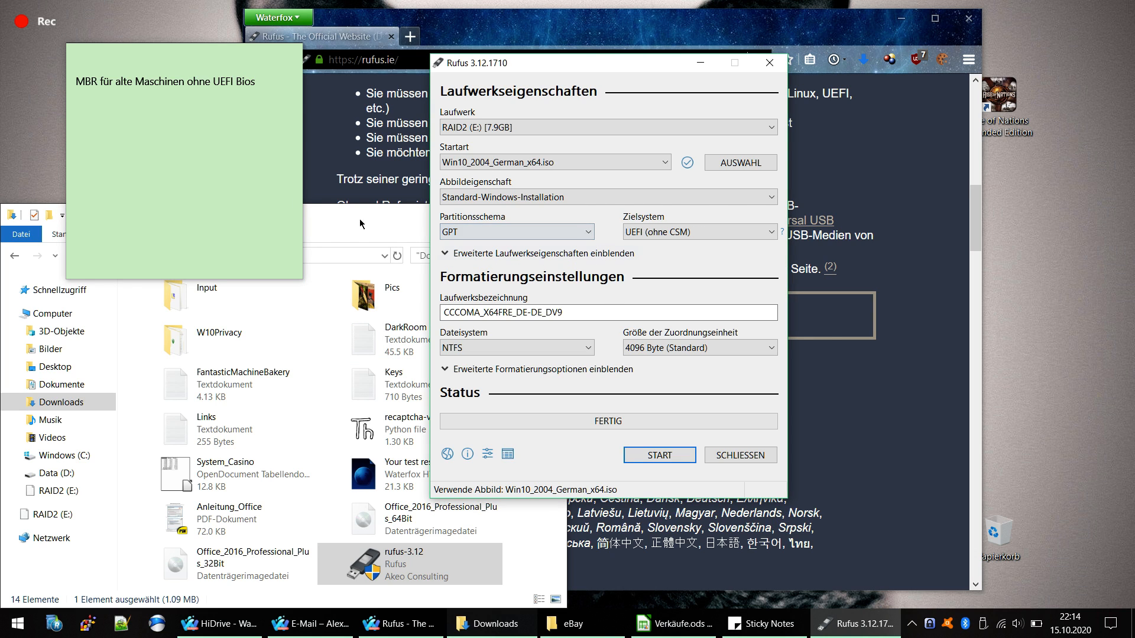
left_click(229, 156)
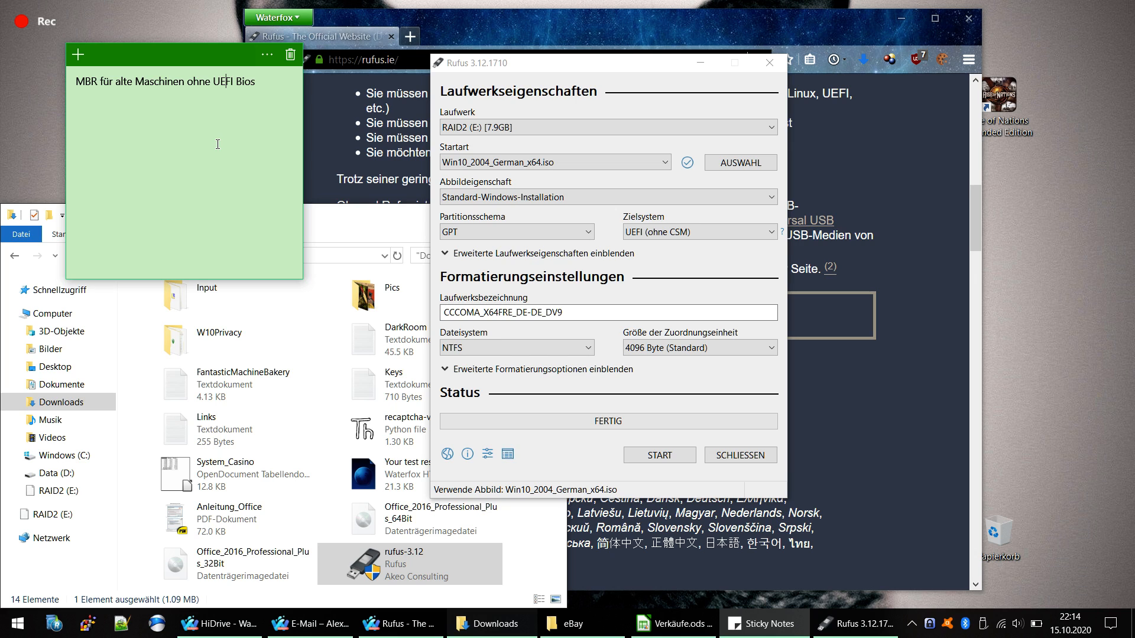
key("ctrl+a")
key("BackSpace")
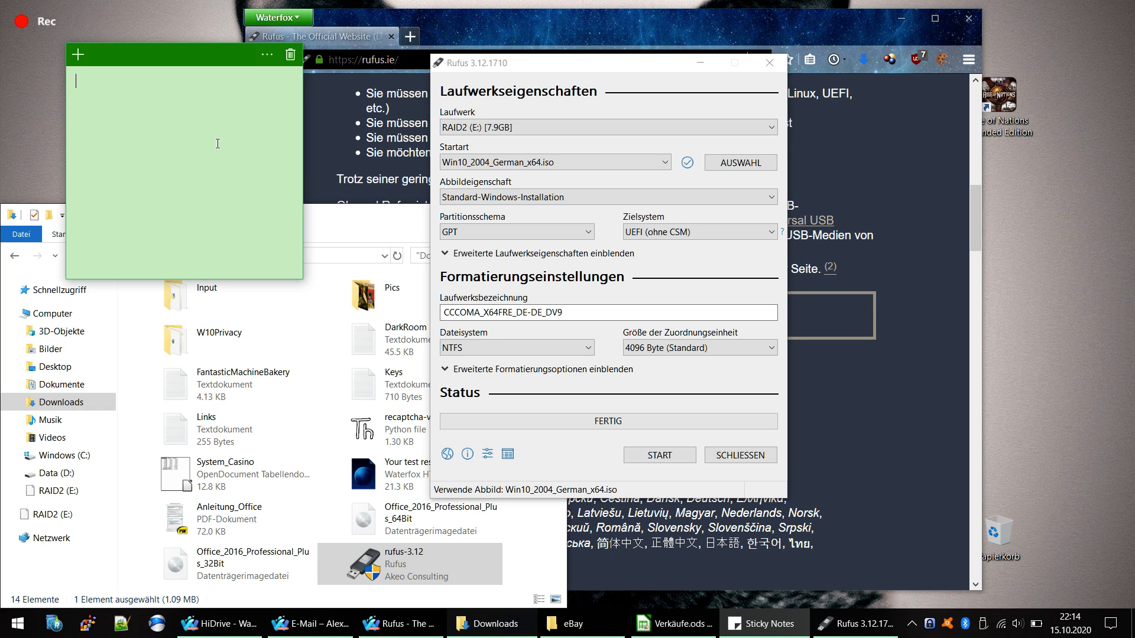
Write "GPT sollte für neuere Maschinen gewählt werden.." in the sticky note, then clear it
type("GPT sollte für neure")
key("BackSpace")
key("BackSpace")
key("BackSpace")
type("ere Maschine")
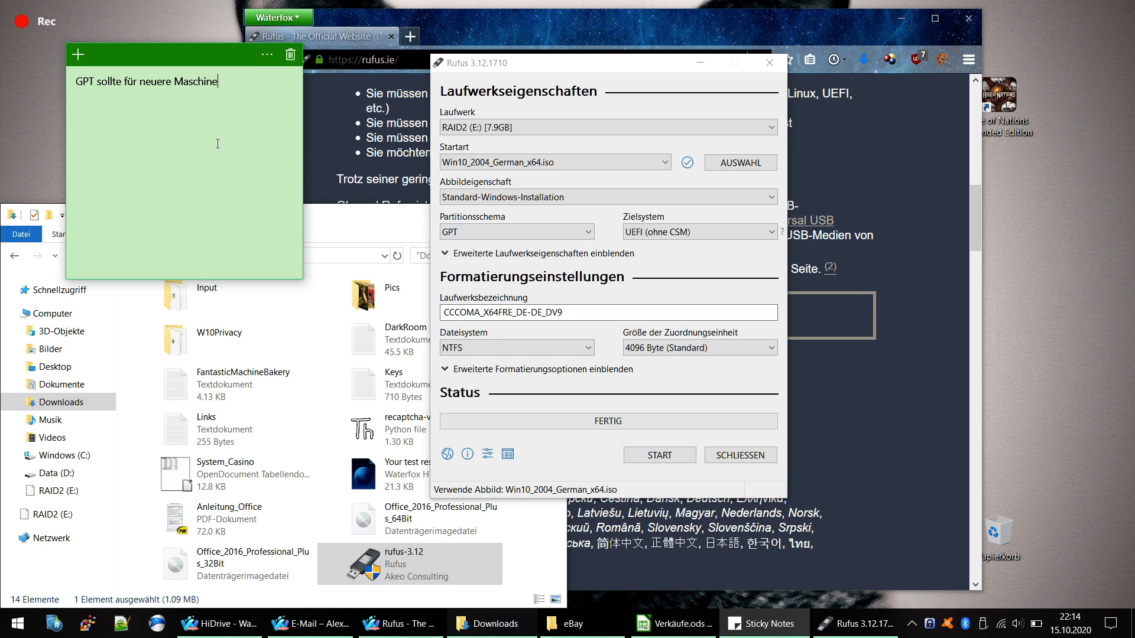
type("n gewählt werden..")
key("ctrl+a")
key("Delete")
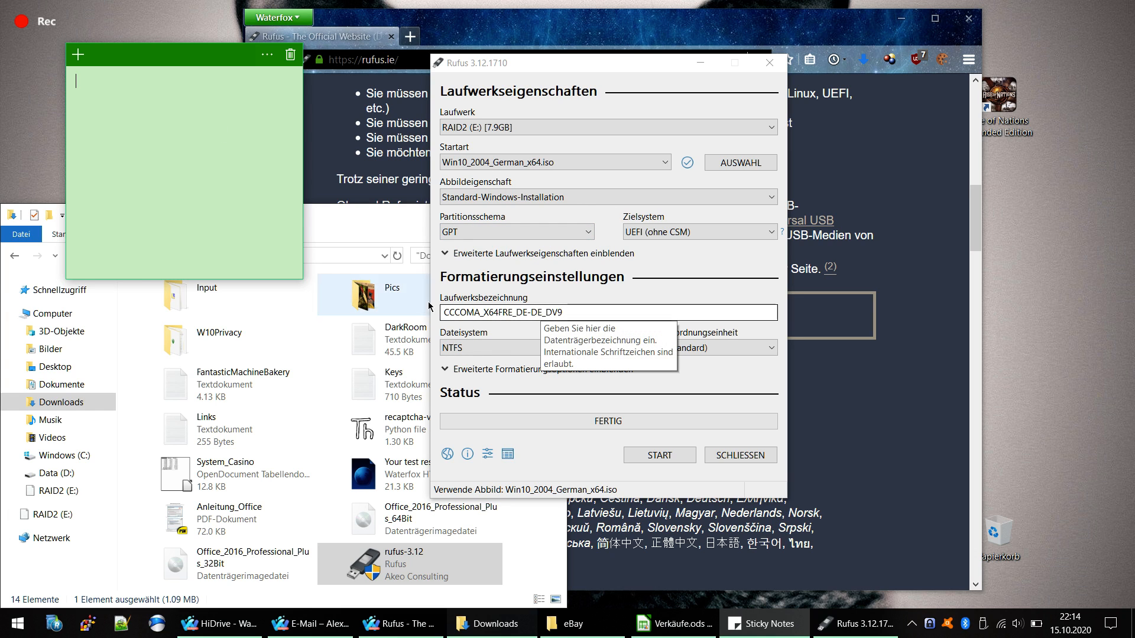
Set the volume label of the USB stick in Rufus to Win10
double_click(514, 313)
left_click(573, 316)
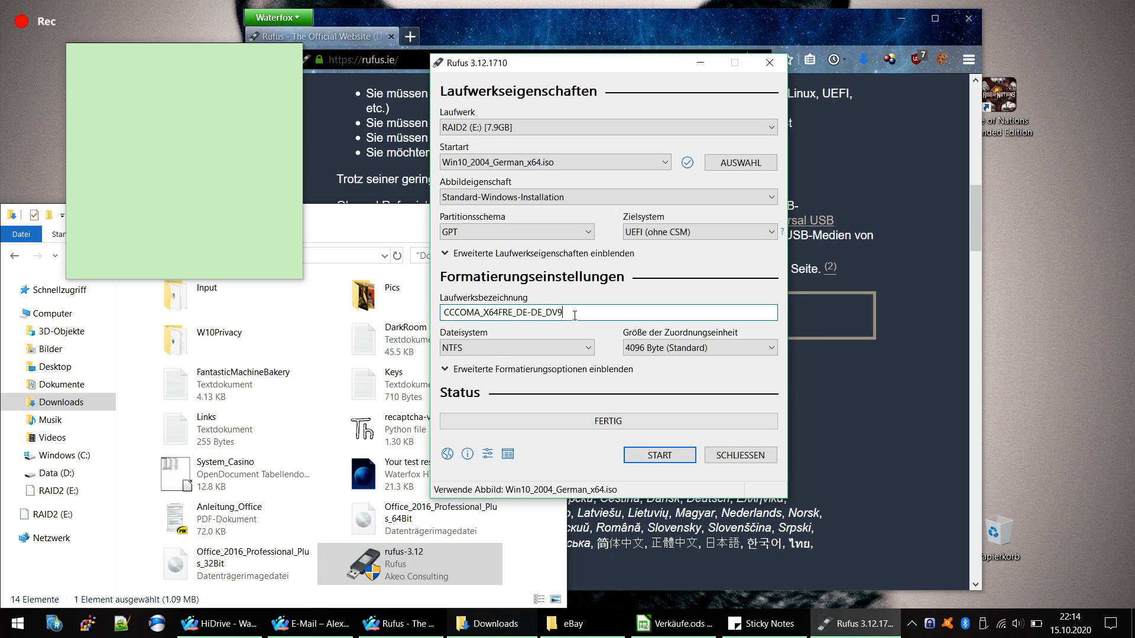
left_click_drag(576, 314, 342, 314)
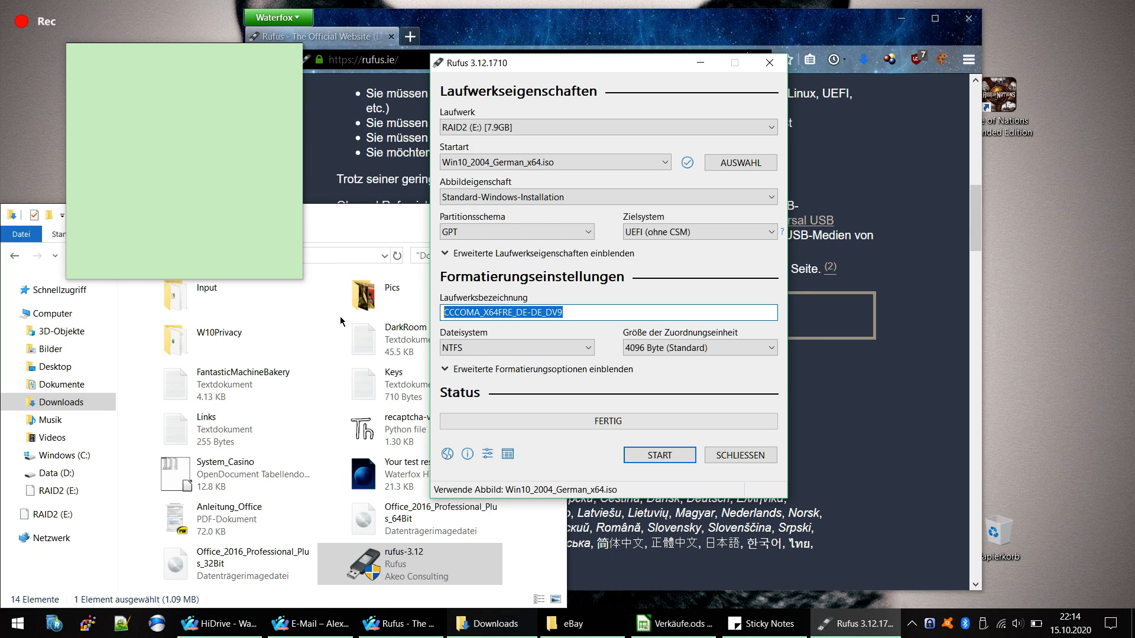
type("Win10")
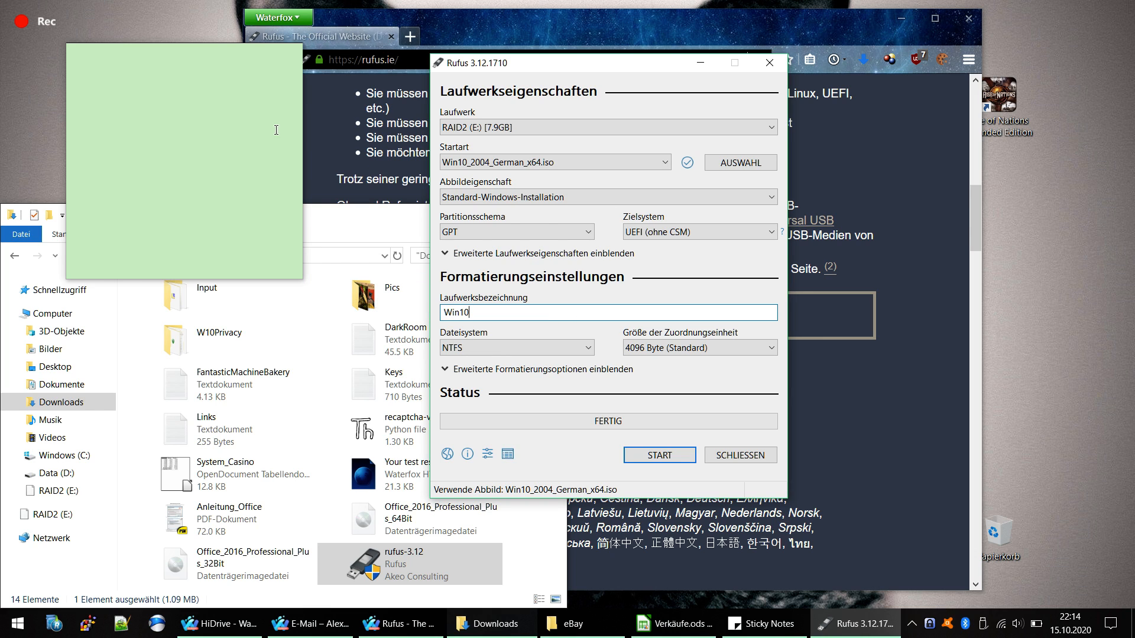
Write "Man kann dem Stick auch noch enen Namen geben..." in the sticky note, then clear it
left_click(188, 111)
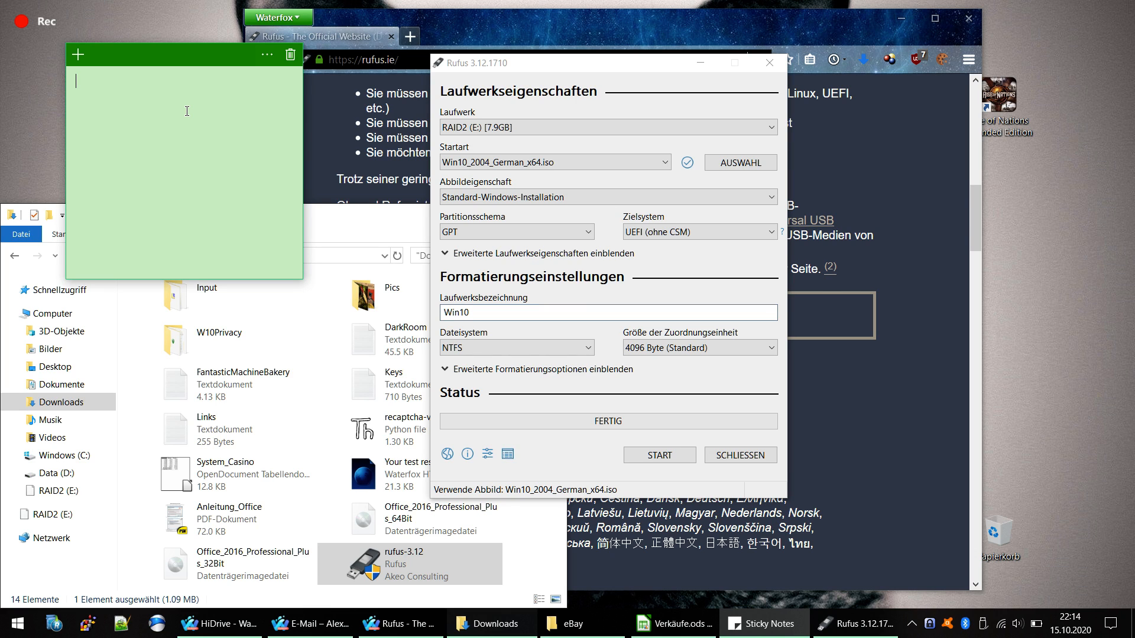
type("Man kann dem Stick auch noc")
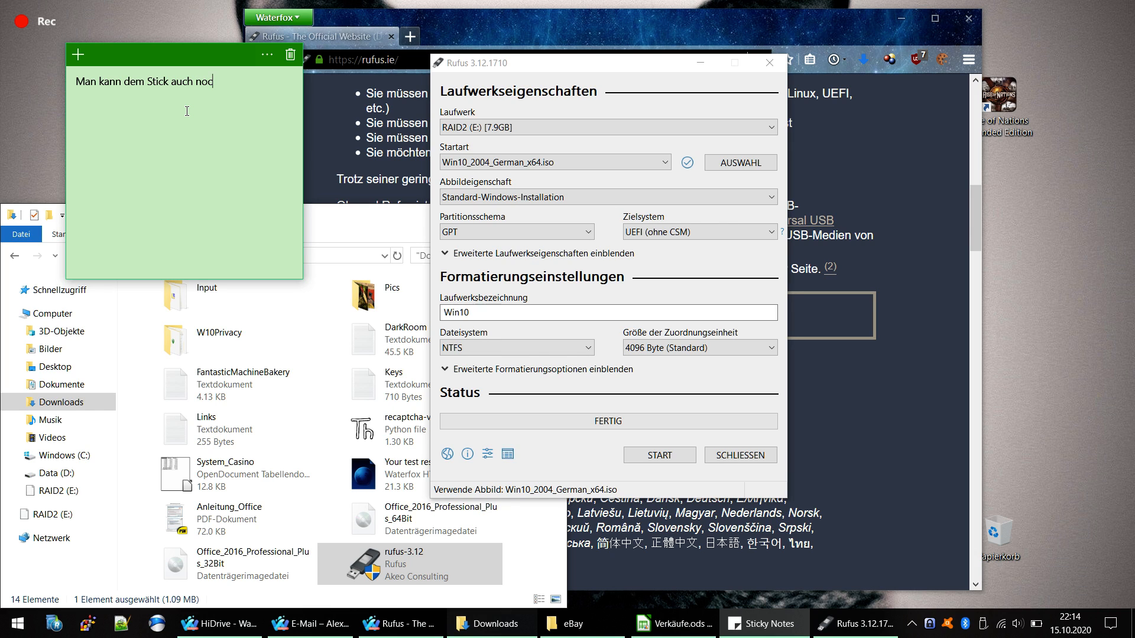
type("h enen Namen geben...")
key("ctrl+a")
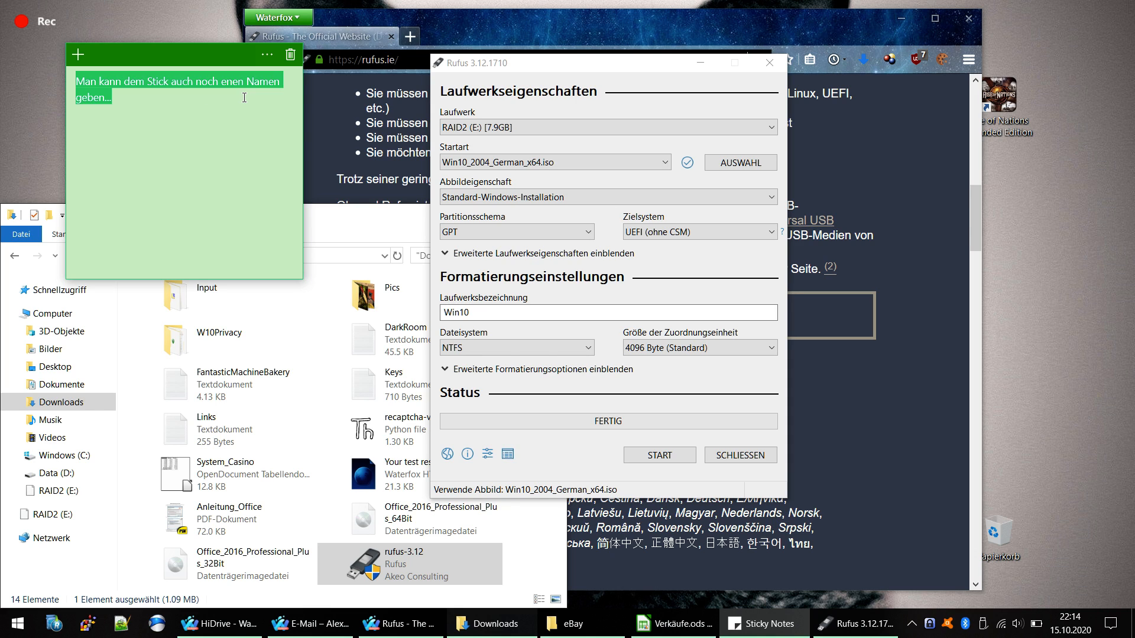
key("BackSpace")
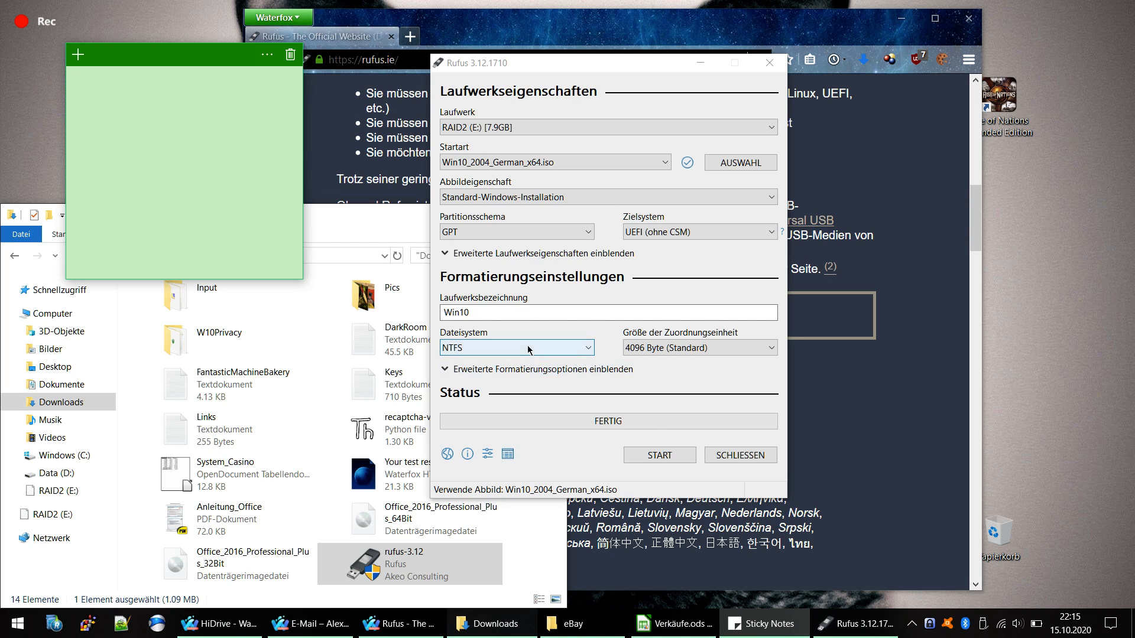
Write "Feuer frei..." in the sticky note
left_click(604, 421)
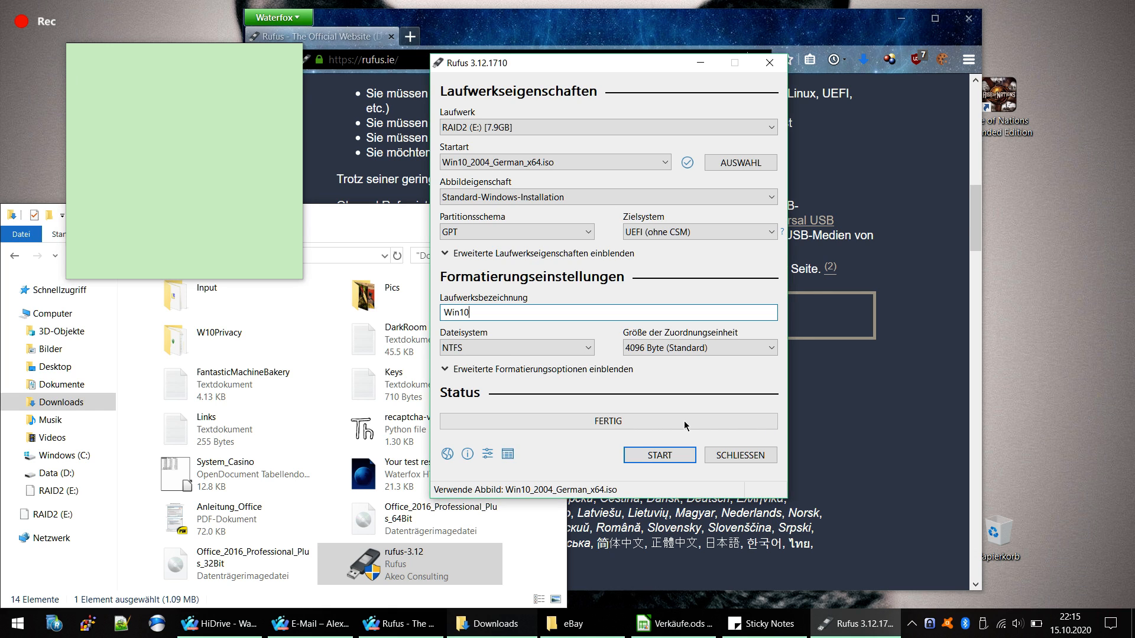
left_click(192, 97)
type("F")
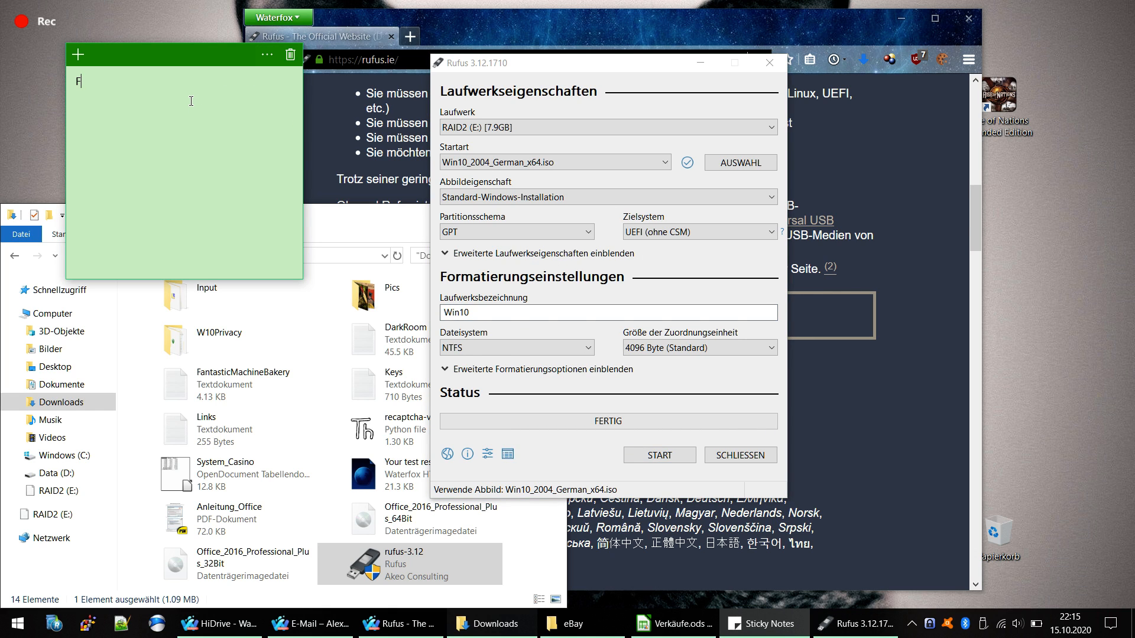
type("euer frei...")
Start writing the Windows image to the USB stick and accept that all data on it is erased
left_click(659, 455)
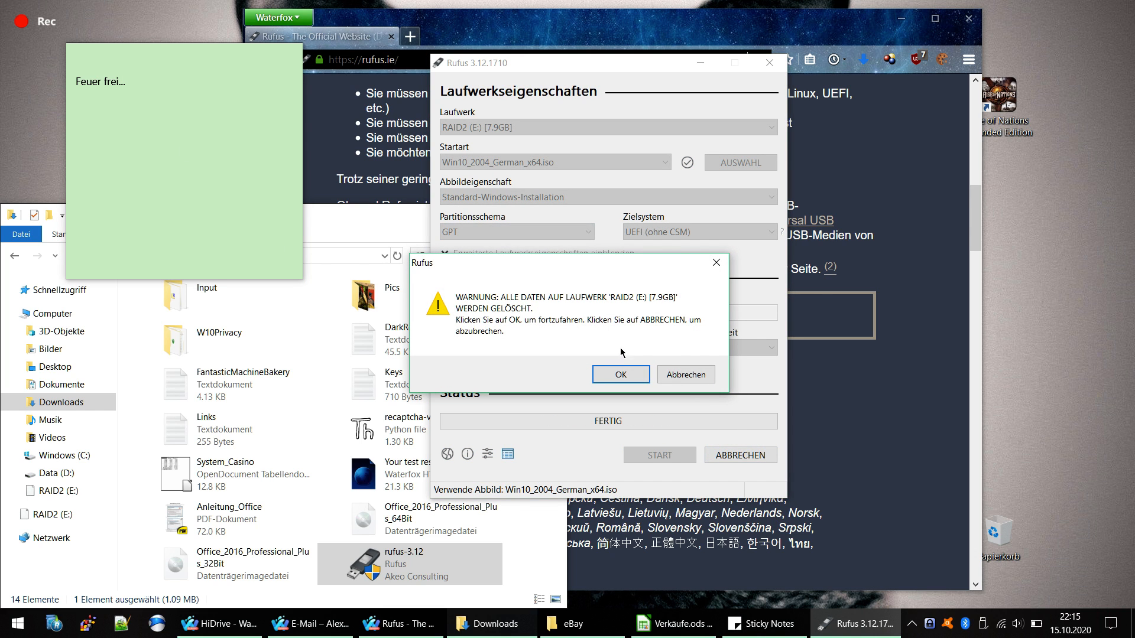
left_click(617, 373)
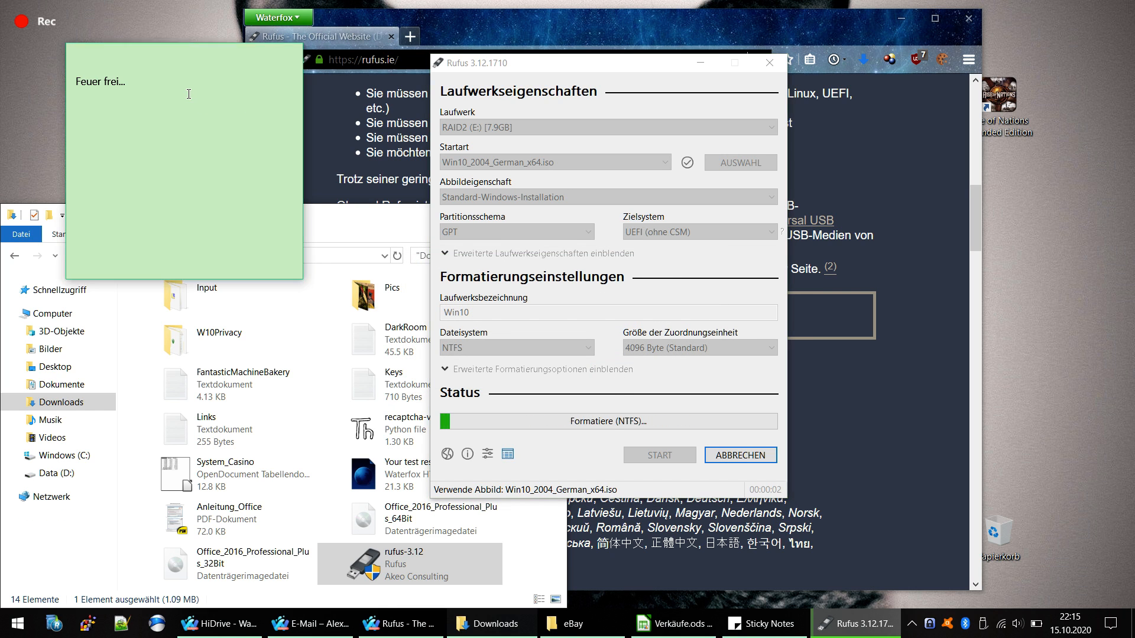
Dismiss the insert-disk prompt for drive E: and close the Explorer window showing Win10 (E:)
left_click(163, 81)
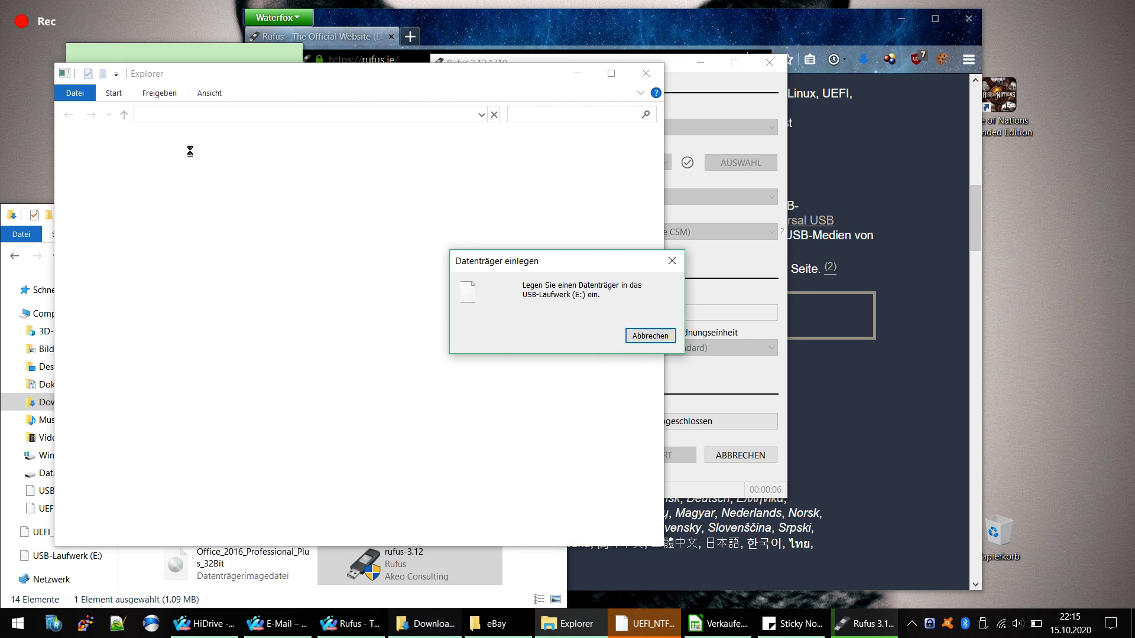
left_click(651, 335)
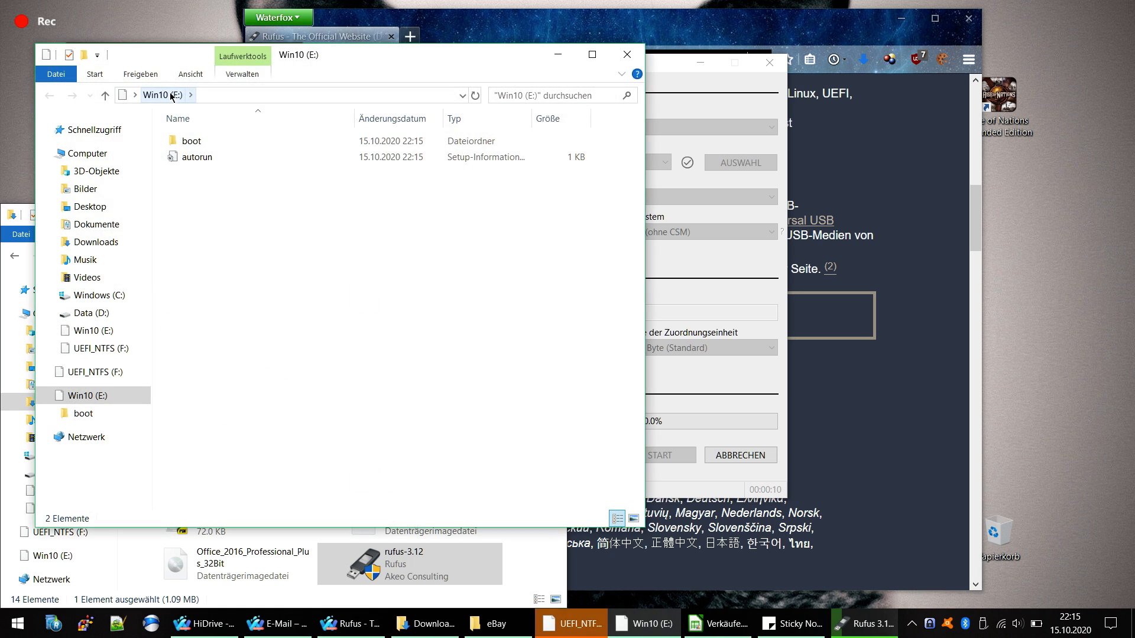
left_click(613, 59)
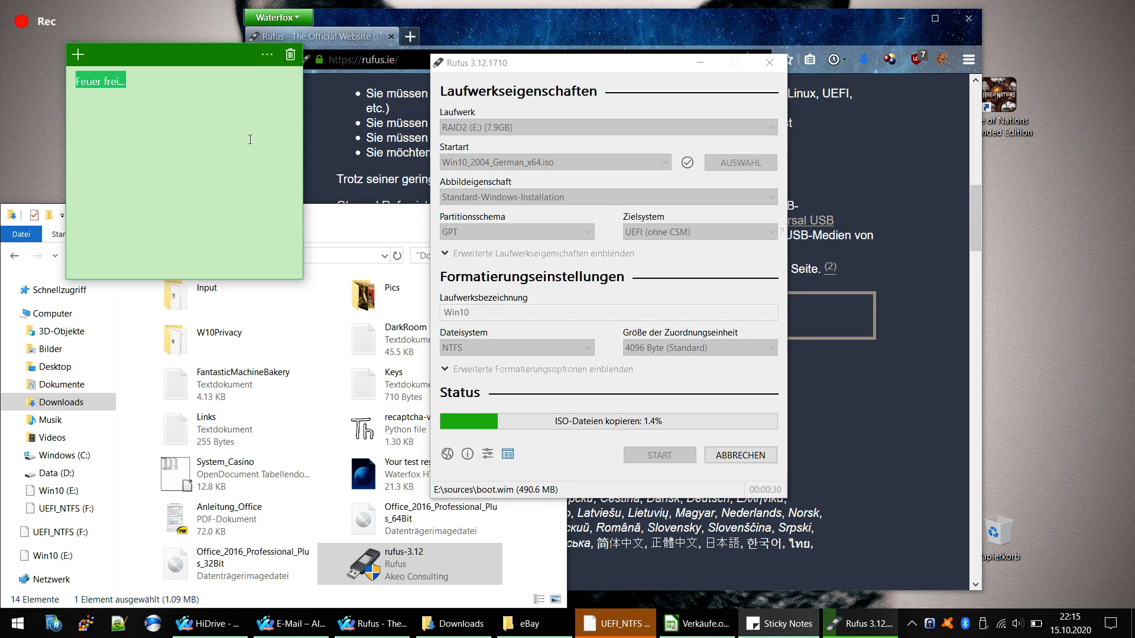
Replace the note text with "Nach dem der Stick beschrieben wurde, wirft Rufus den Stick automatisch aus..." and clear the note
type("Nach dem ")
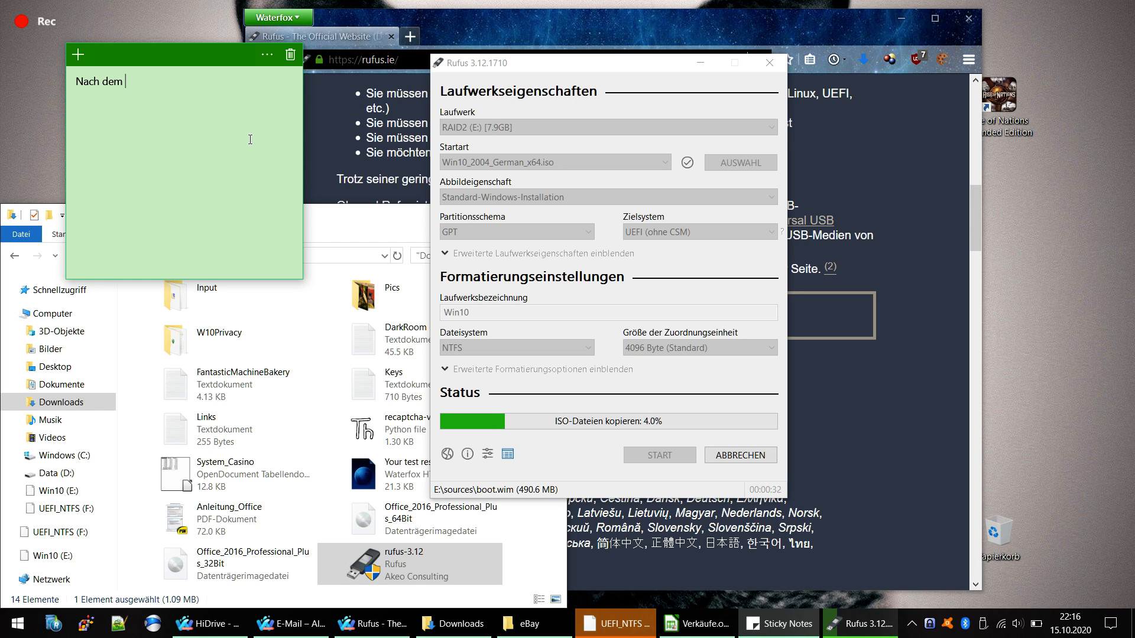
type("der Stick be")
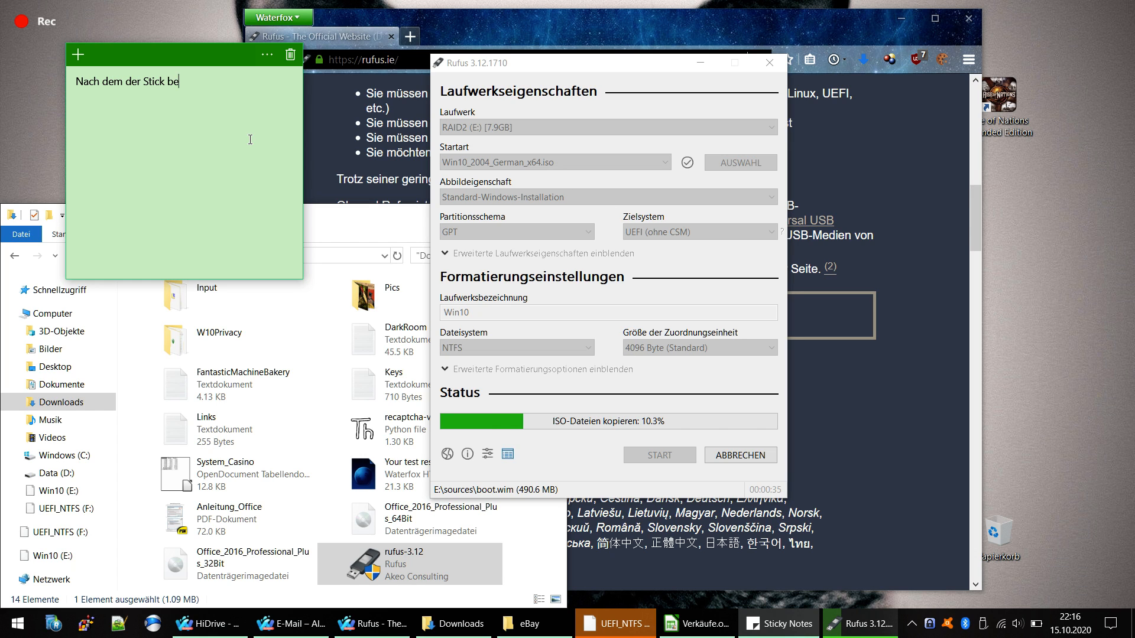
type("schrieben wurde, wirft Rufus den Stick")
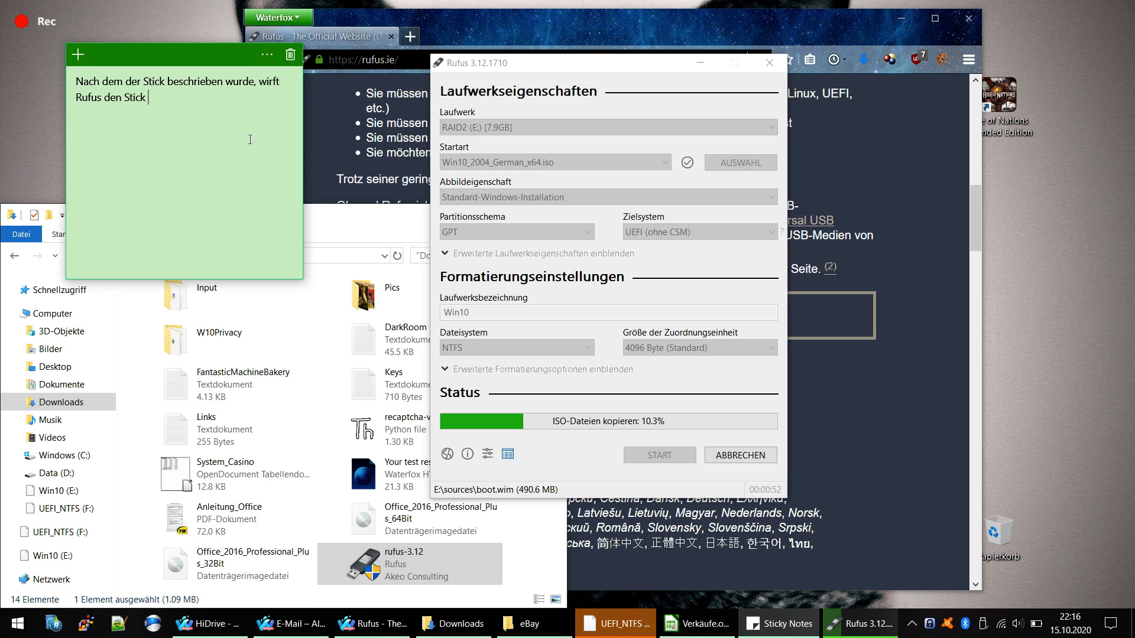
type(" automatisch aus...")
key("ctrl+a")
key("BackSpace")
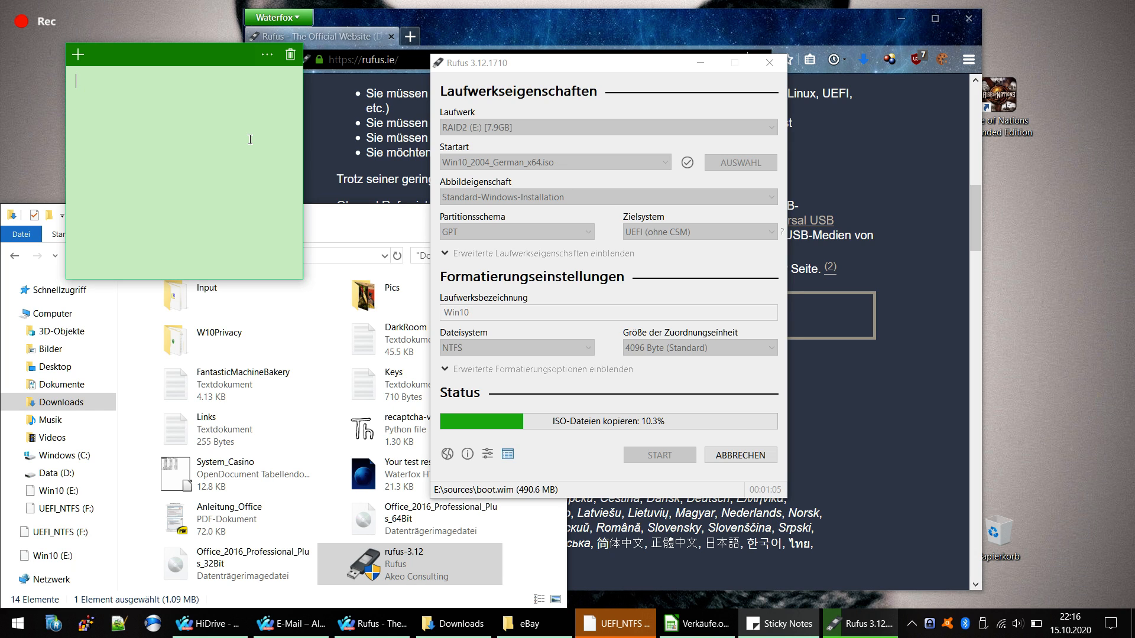
Write "Den rest sparen wir uns da nichts mehr groß kommt..." in the sticky note
type("Den rest sparen wir uns da nichts")
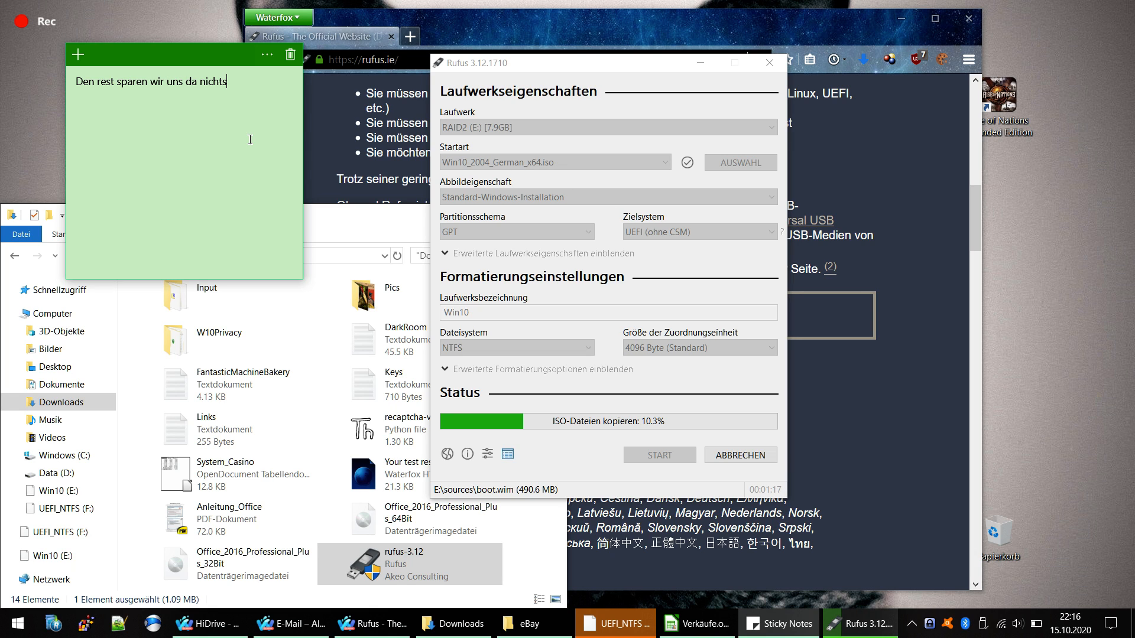
type(" we")
key("BackSpace")
key("BackSpace")
type("mehr groß ein")
key("BackSpace")
key("BackSpace")
key("BackSpace")
type("kommt...")
Replace the note text with "Der Stick kann nach dem zur Installation verwendet werden..." and clear the note
key("ctrl+a")
type("D")
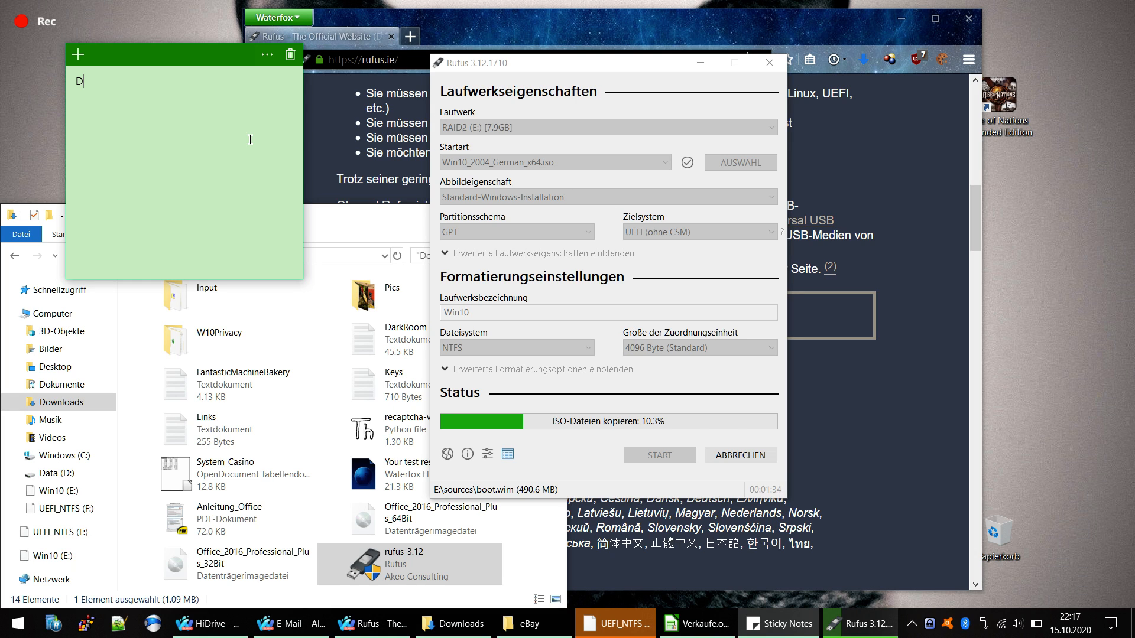
type("er Stick kann nach dem zur Ins")
type("tall")
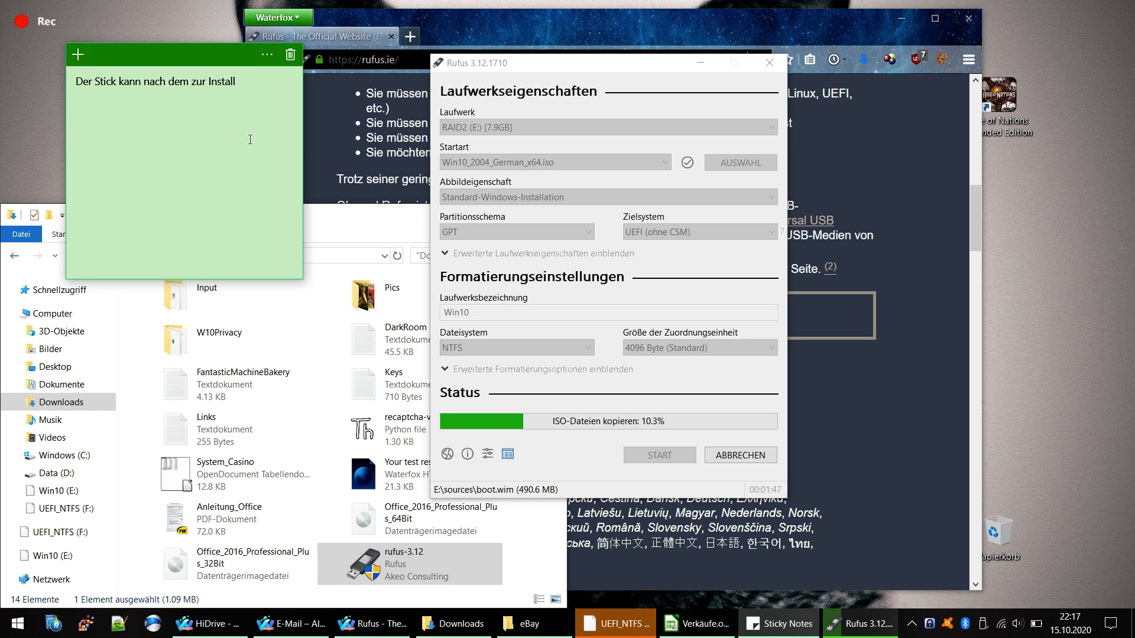
type("ation verwen")
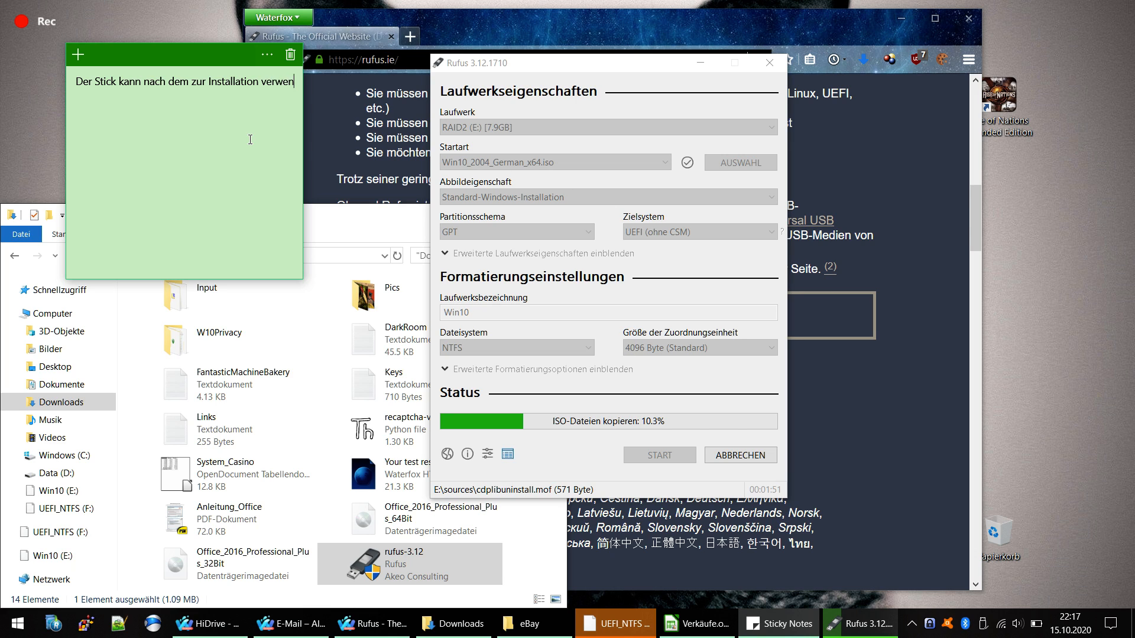
type("det werde")
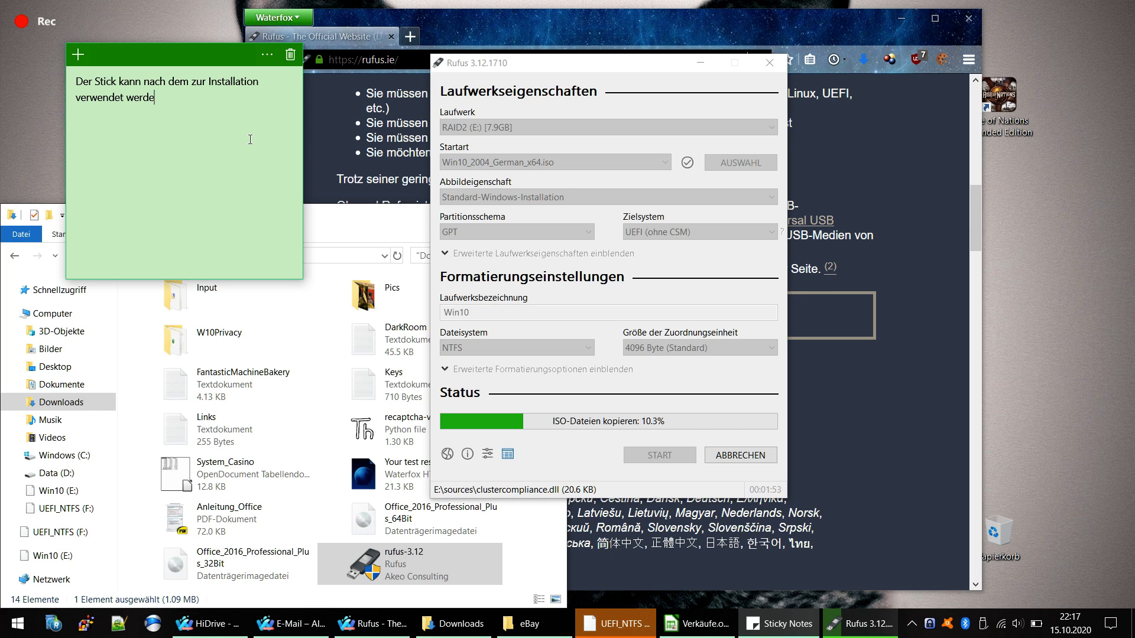
type("n...")
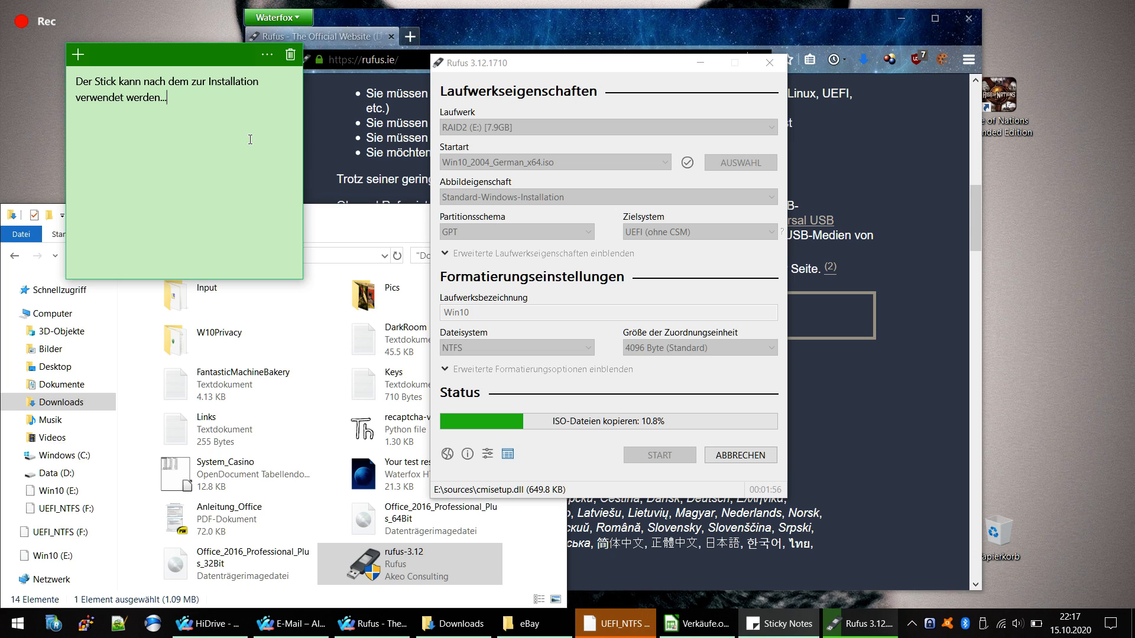
key("ctrl+a")
key("BackSpace")
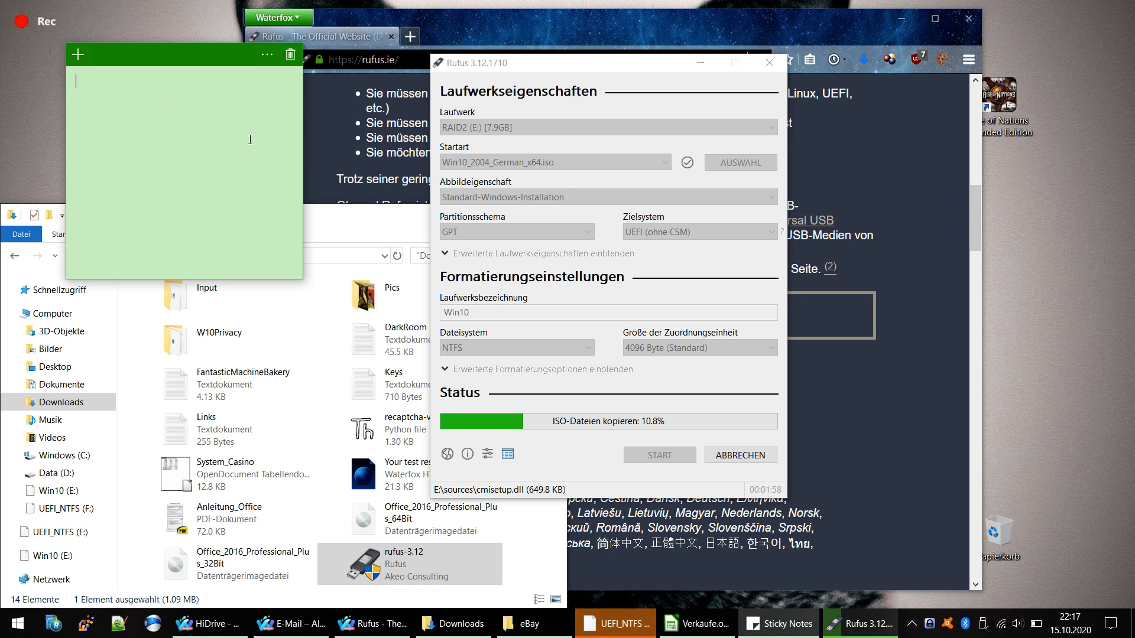
Write the farewell "Byed Bye..." in the sticky note, followed by a new line
type("Byed By")
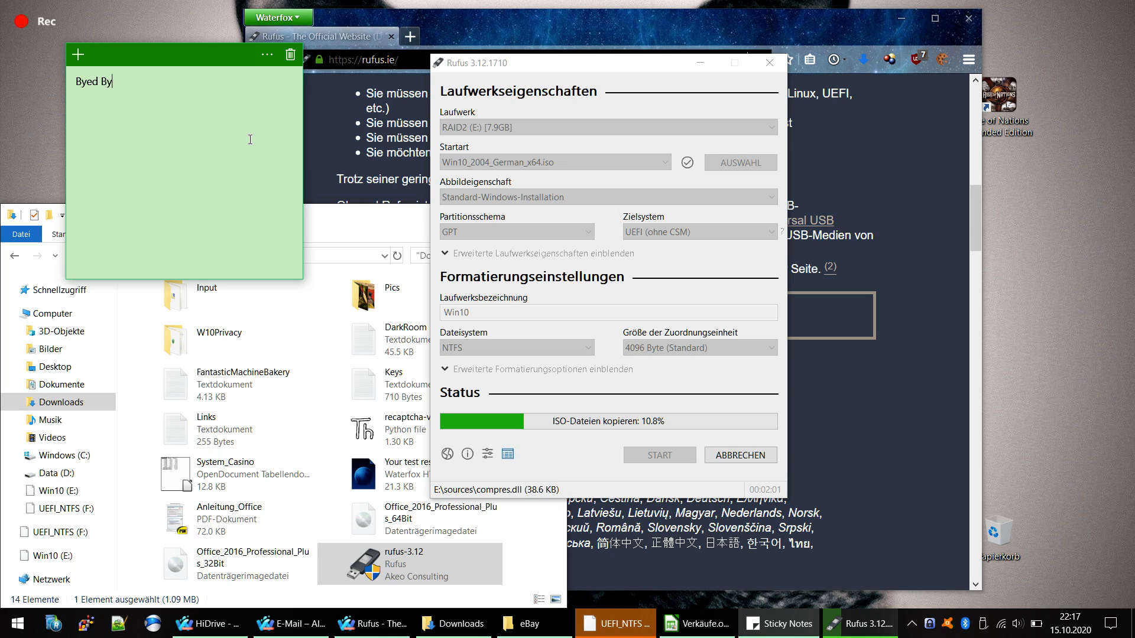
type("e...")
key("Return")
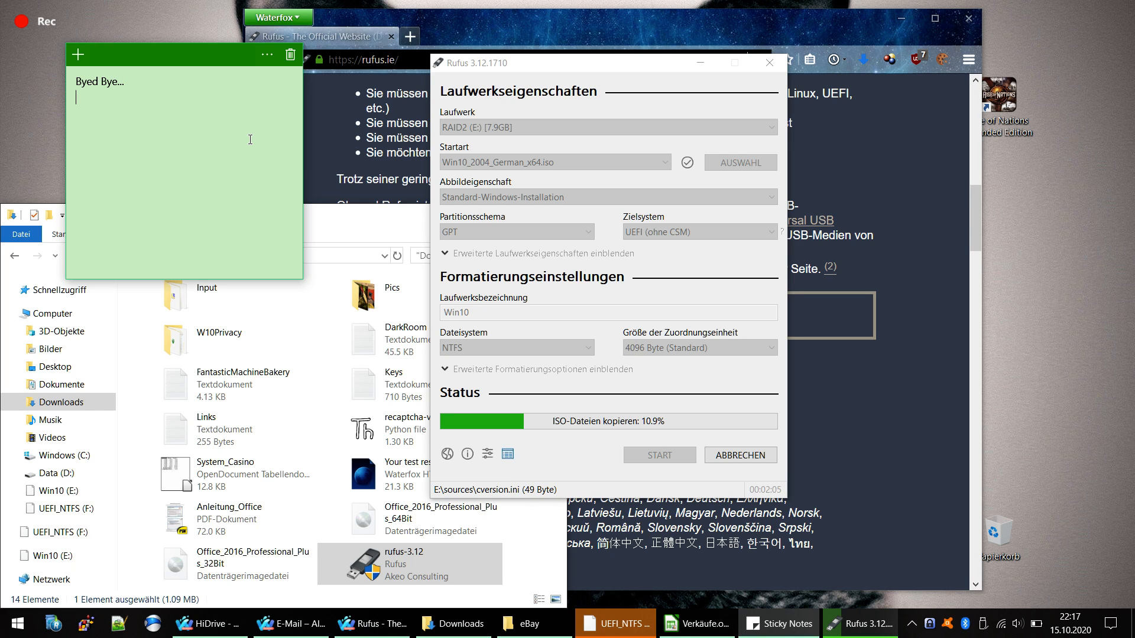